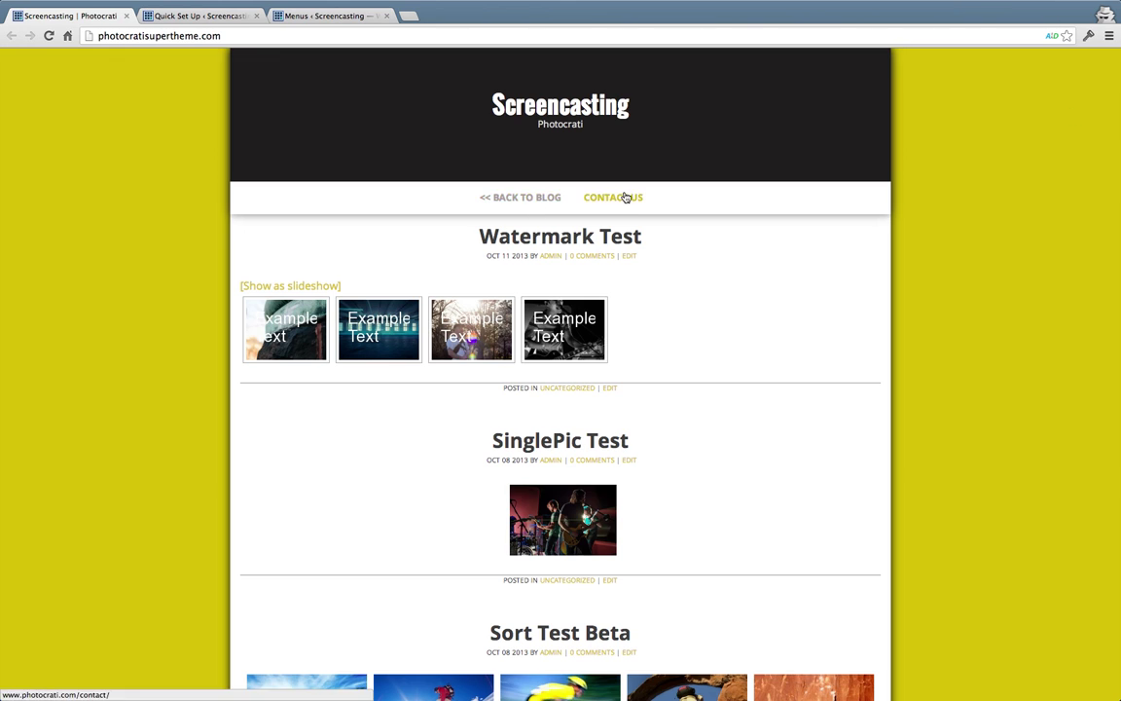
Step: Bring up the Photocrati Theme 4.7.3 Quick Set Up page with its numbered setup instructions
{"action": "mouse_move", "coordinate": [595, 200]}
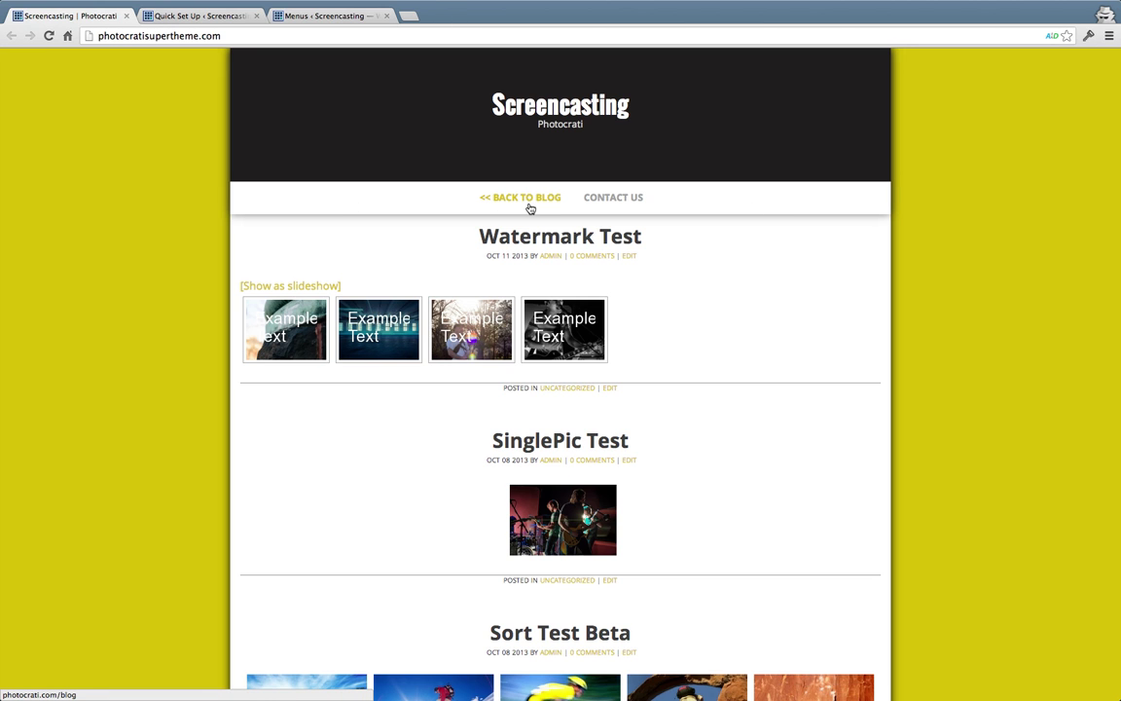
{"action": "scroll", "coordinate": [333, 370], "scroll_direction": "down", "scroll_amount": 15}
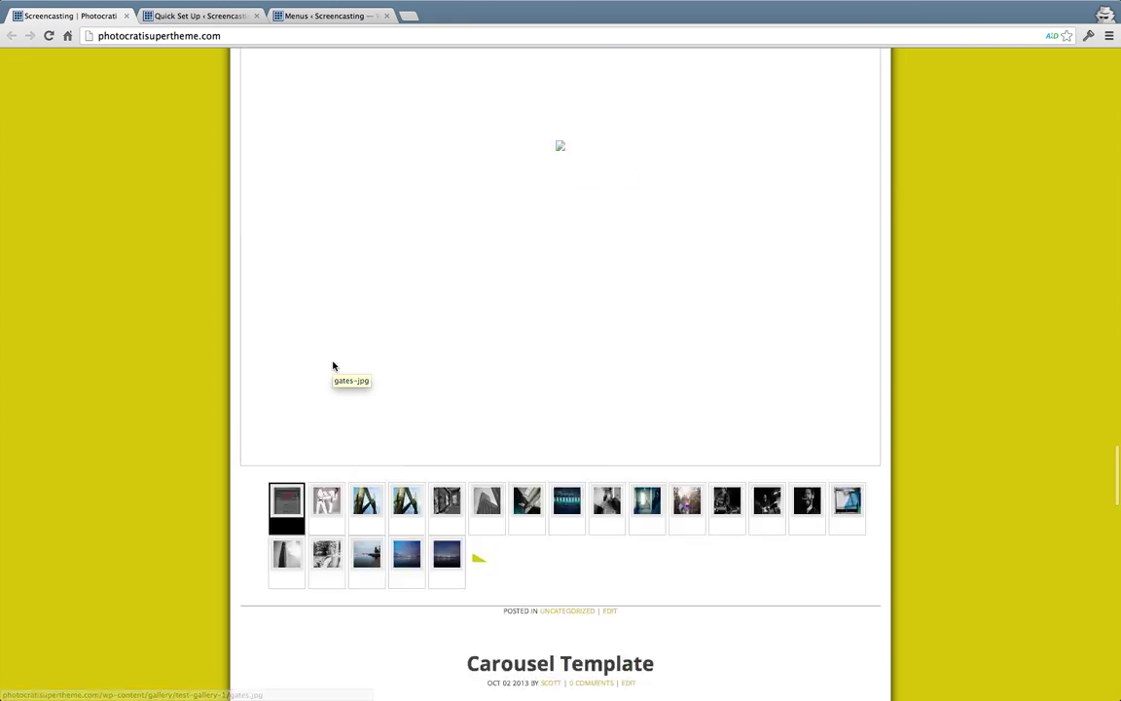
{"action": "scroll", "coordinate": [333, 366], "scroll_direction": "down", "scroll_amount": 20}
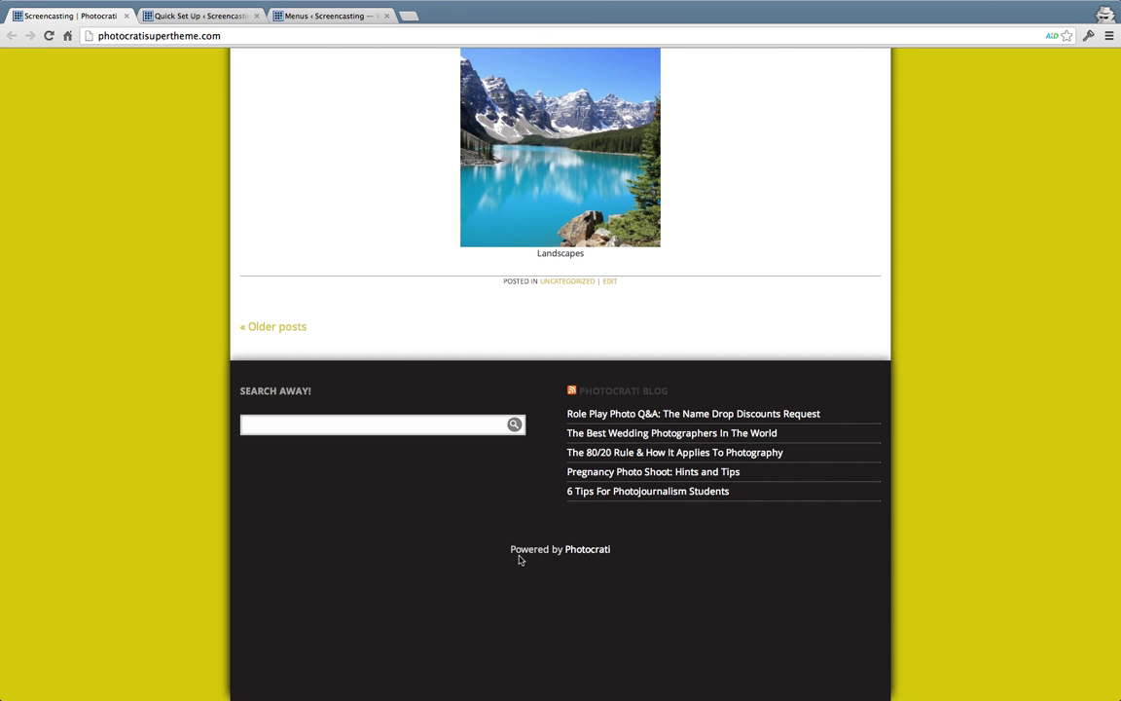
{"action": "scroll", "coordinate": [325, 90], "scroll_direction": "up", "scroll_amount": 20}
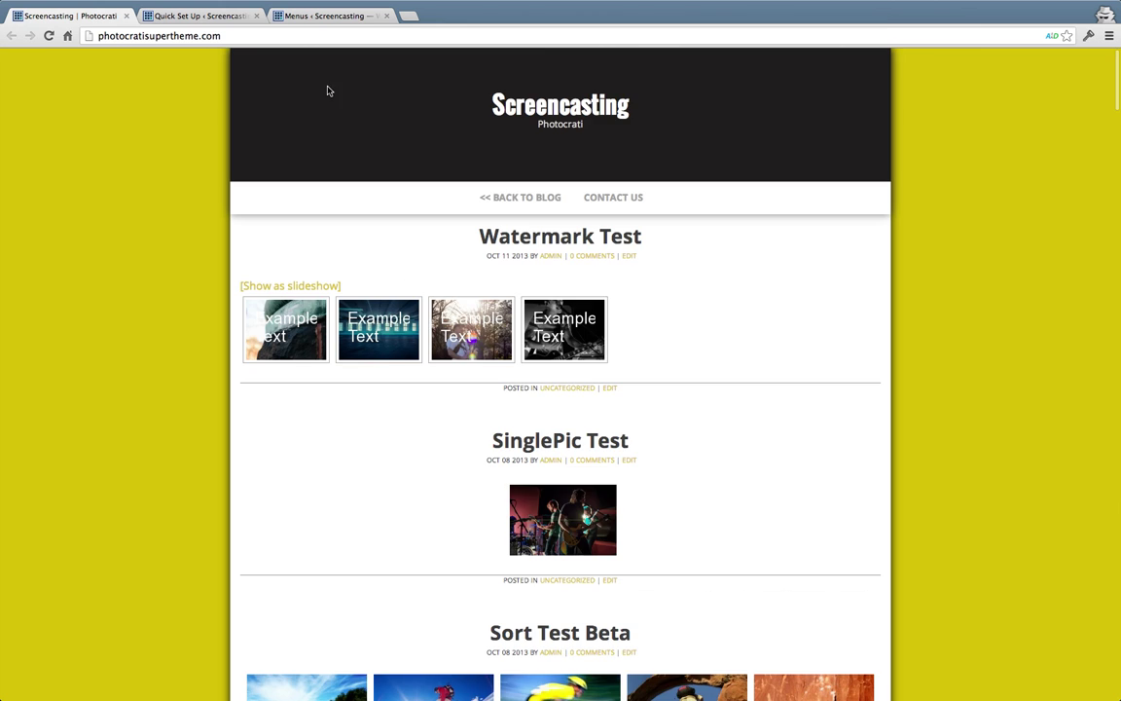
{"action": "left_click", "coordinate": [180, 17]}
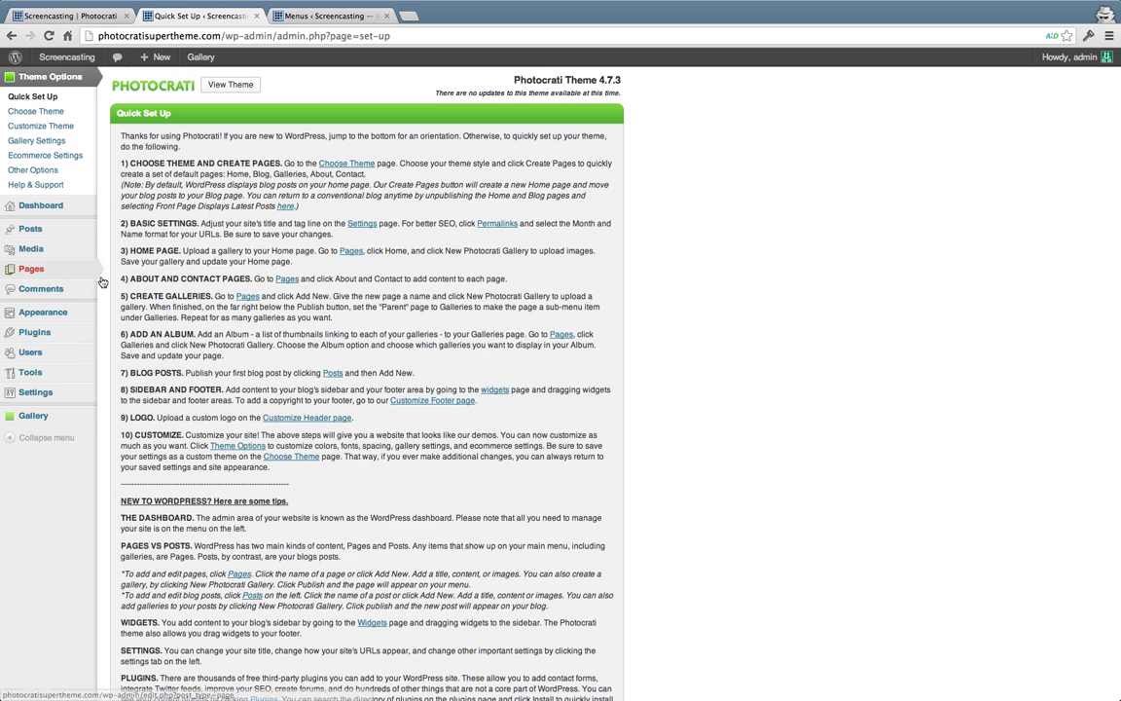
{"action": "mouse_move", "coordinate": [37, 313]}
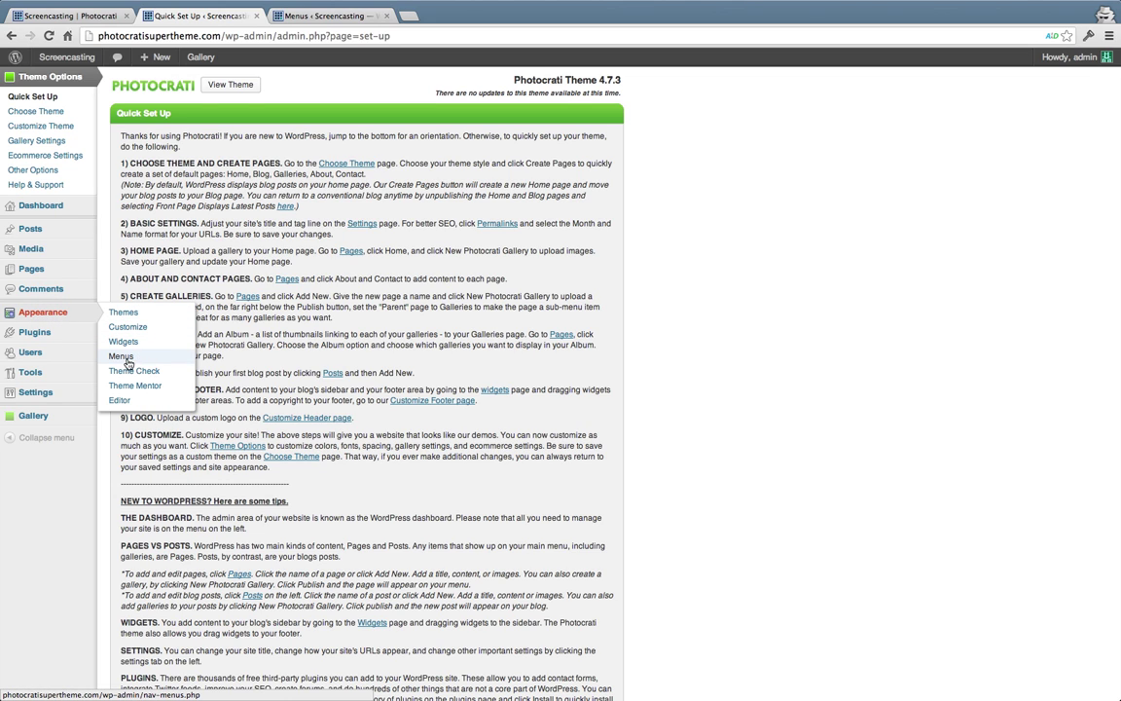
Step: Switch to the Menus editor and start a new menu, showing the All Pages menu items
{"action": "left_click", "coordinate": [311, 16]}
{"action": "scroll", "coordinate": [321, 195], "scroll_direction": "up", "scroll_amount": 1}
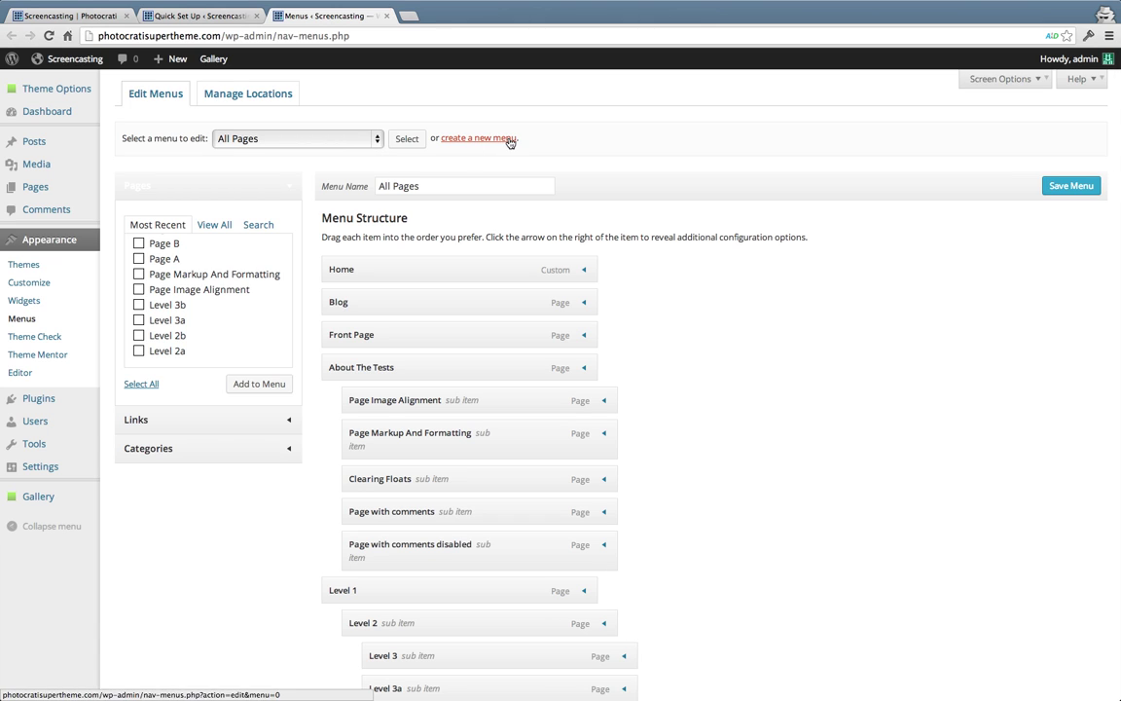
{"action": "left_click", "coordinate": [479, 139]}
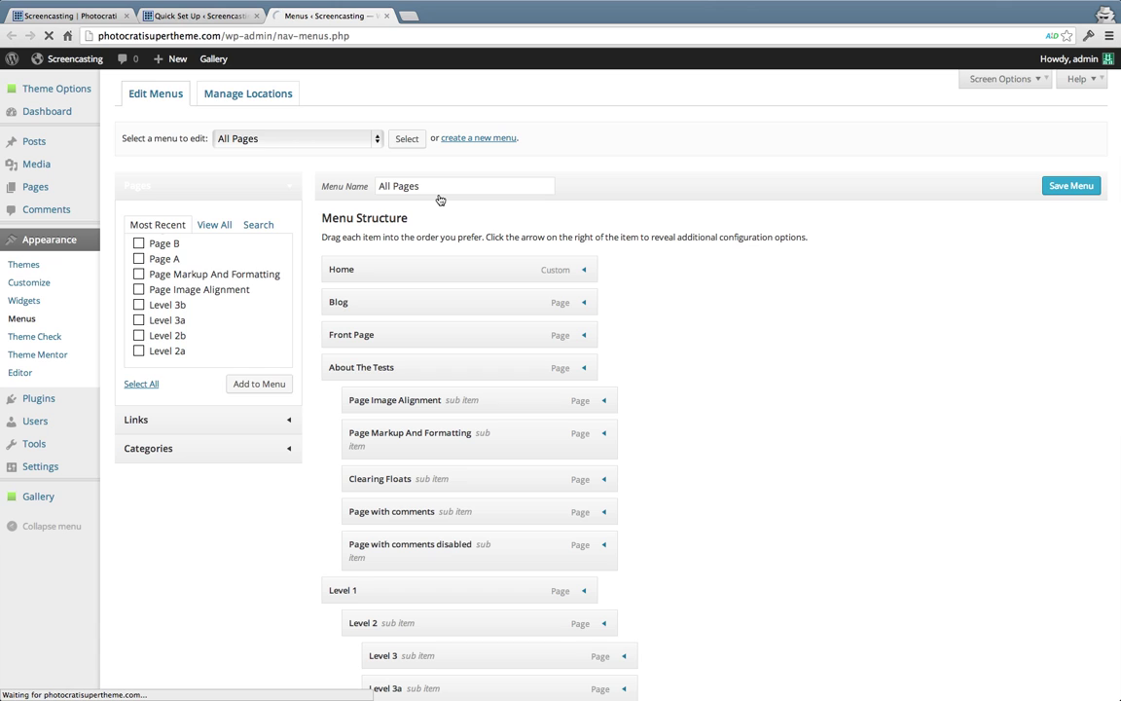
Step: Load Testing Menu and review its Pages, Categories, Depth, Advanced and Menu Description groups
{"action": "left_click", "coordinate": [343, 141]}
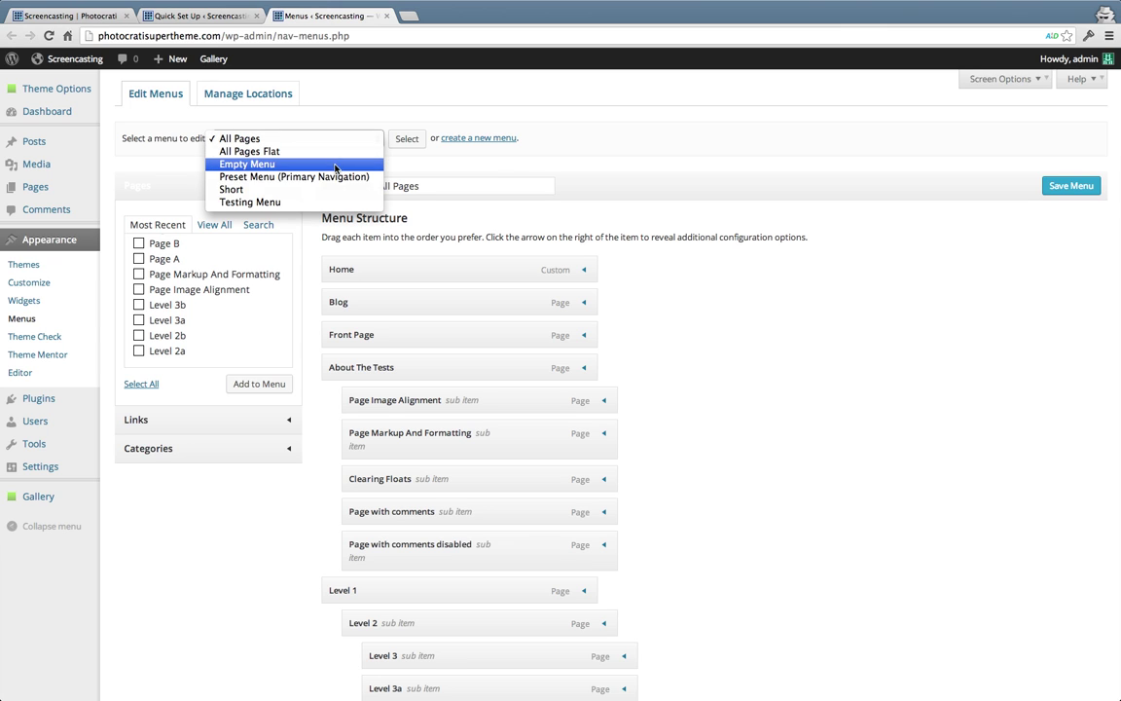
{"action": "left_click", "coordinate": [332, 203]}
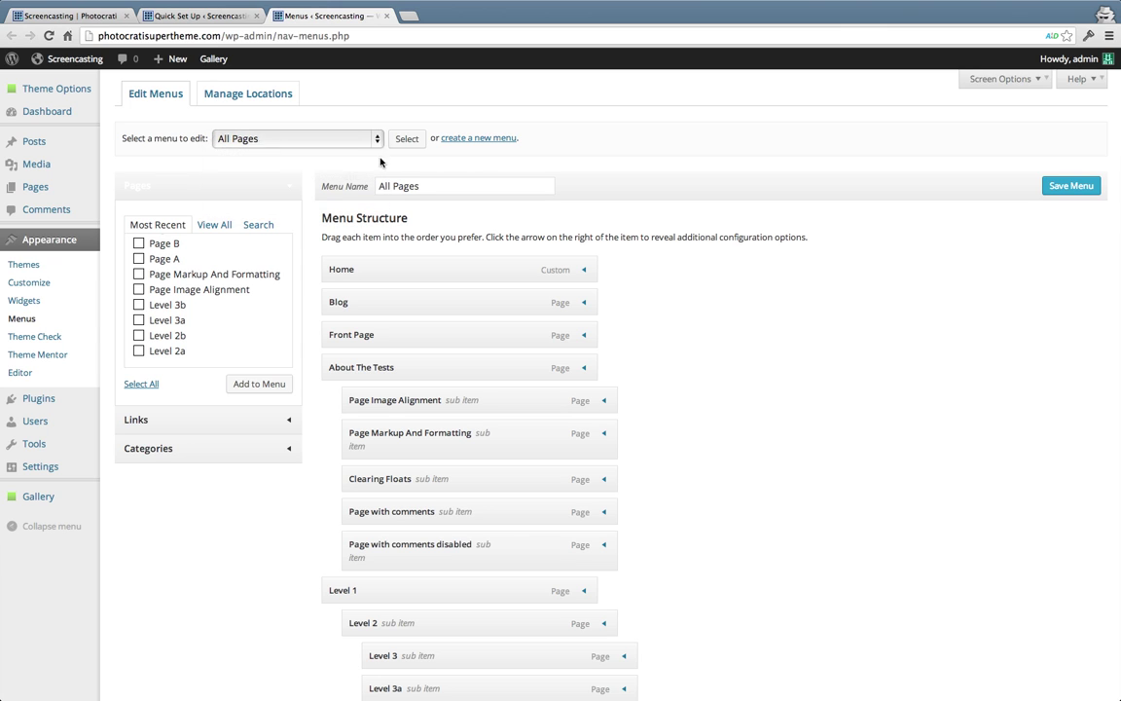
{"action": "left_click", "coordinate": [407, 138]}
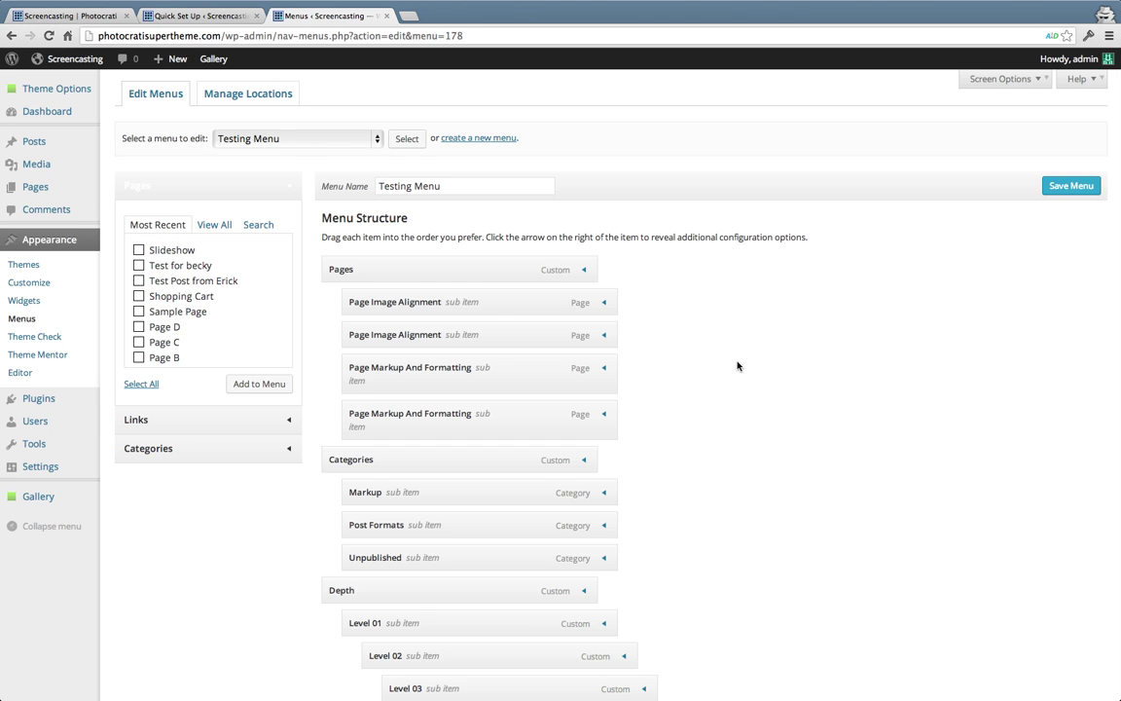
{"action": "scroll", "coordinate": [737, 366], "scroll_direction": "down", "scroll_amount": 2}
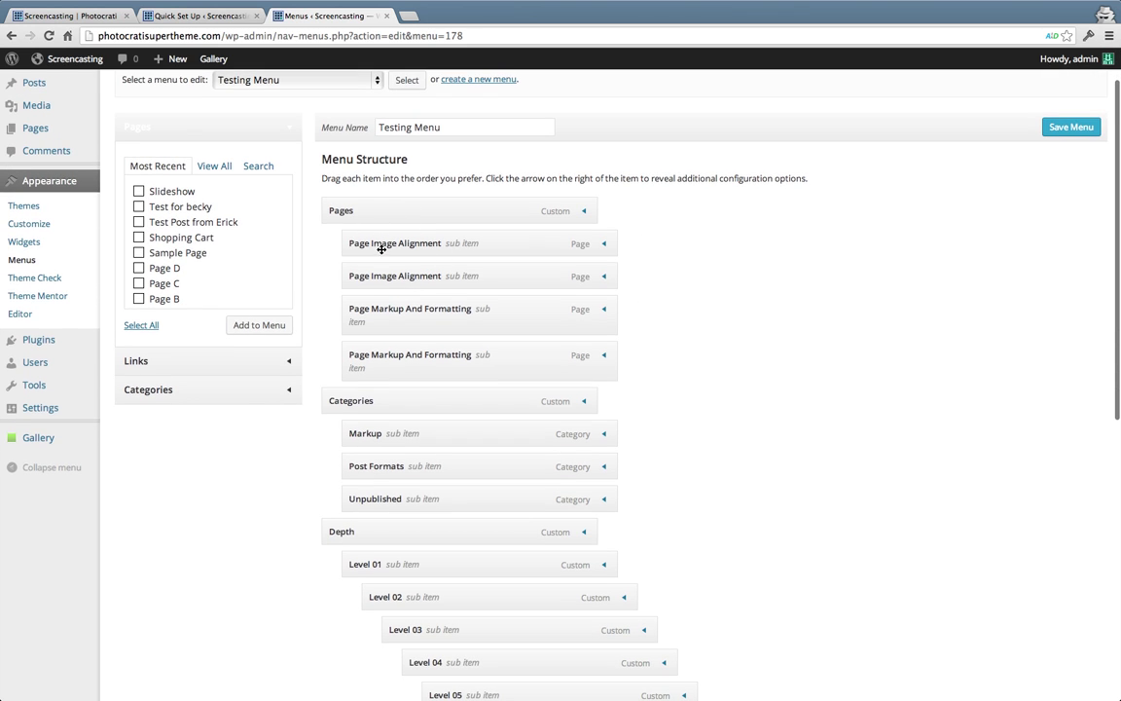
{"action": "scroll", "coordinate": [418, 359], "scroll_direction": "down", "scroll_amount": 5}
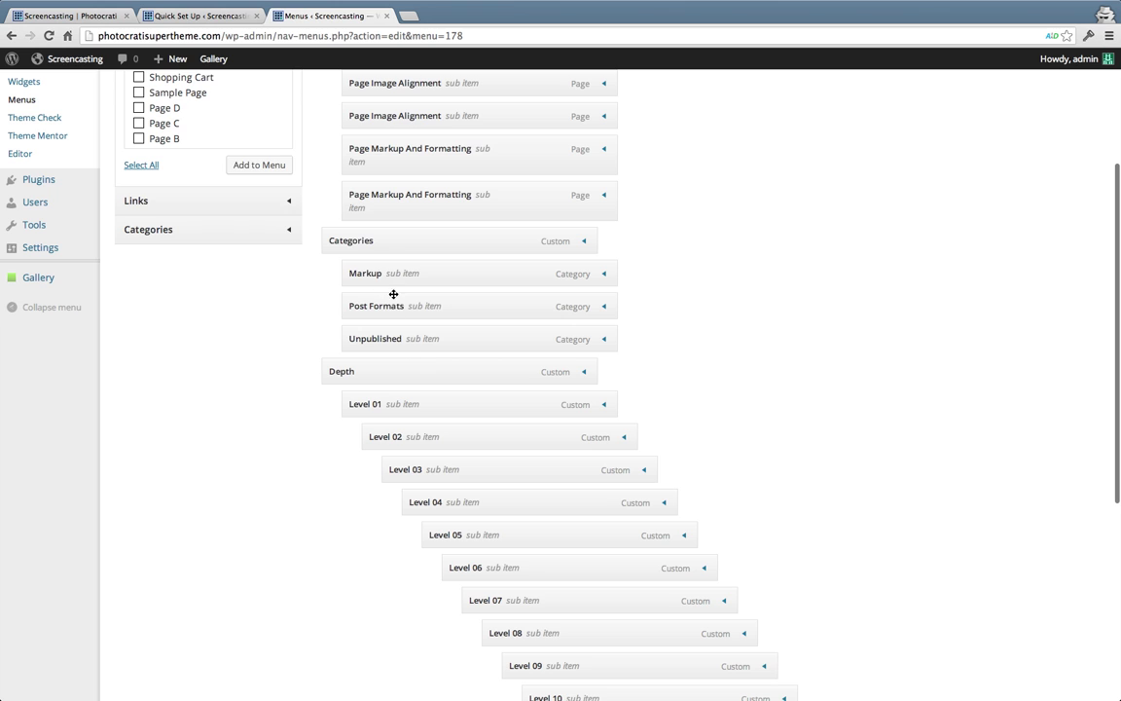
{"action": "scroll", "coordinate": [401, 332], "scroll_direction": "down", "scroll_amount": 4}
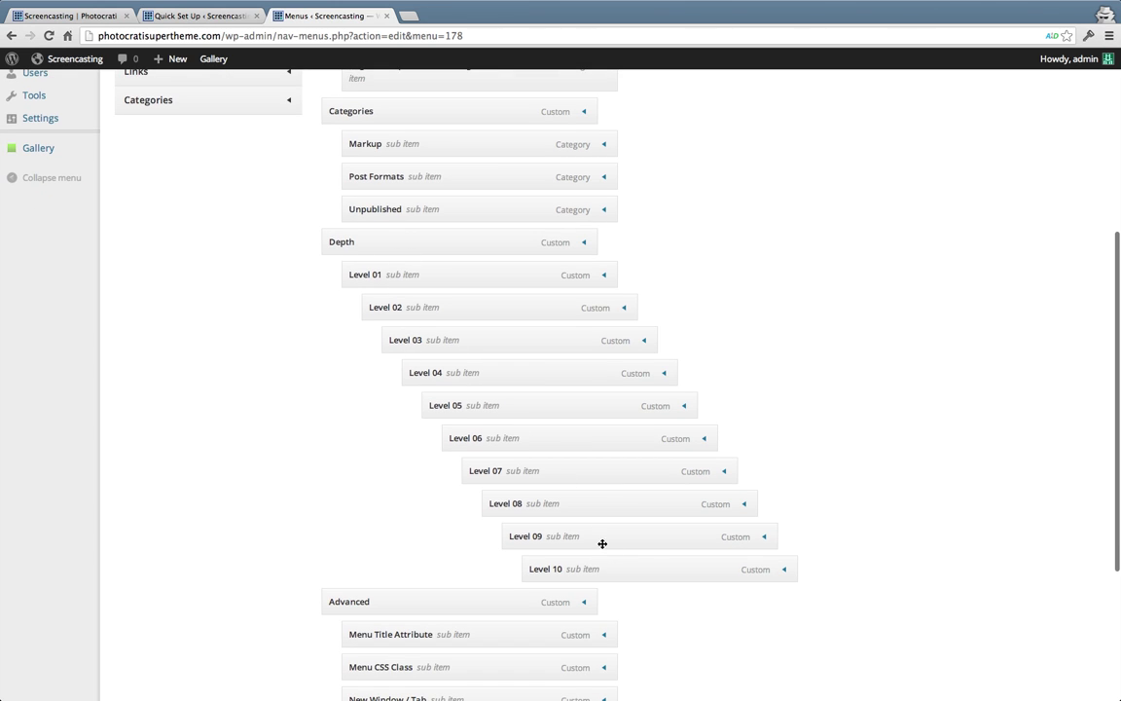
{"action": "scroll", "coordinate": [586, 514], "scroll_direction": "down", "scroll_amount": 8}
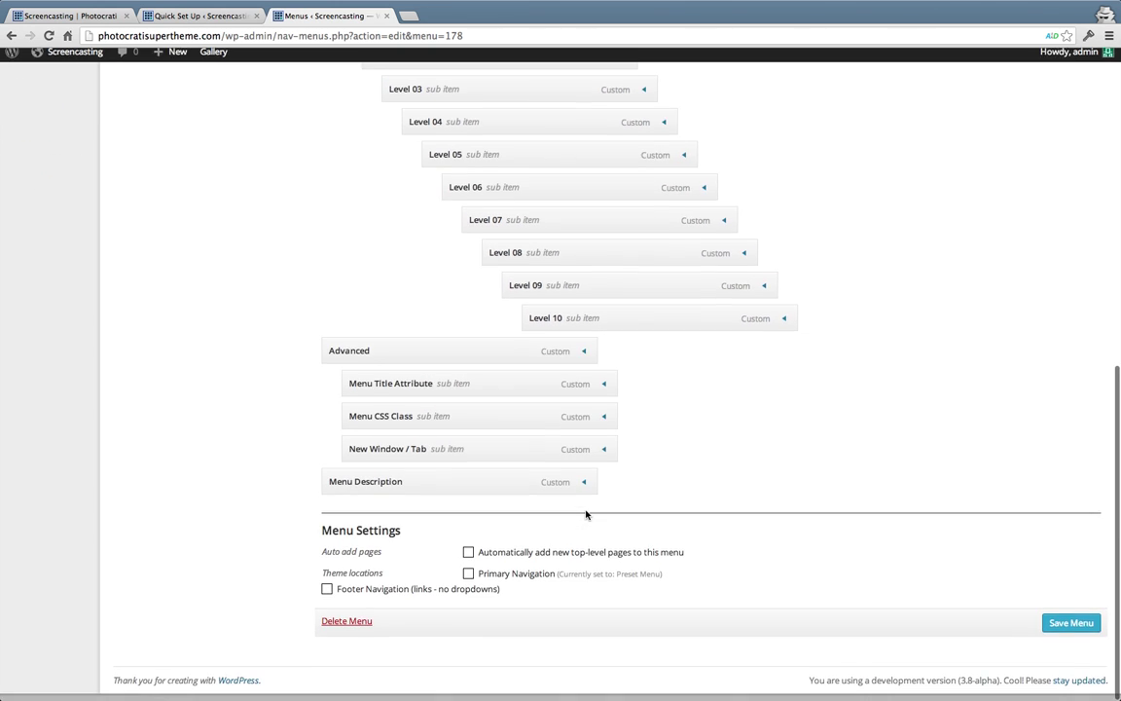
{"action": "scroll", "coordinate": [585, 514], "scroll_direction": "up", "scroll_amount": 15}
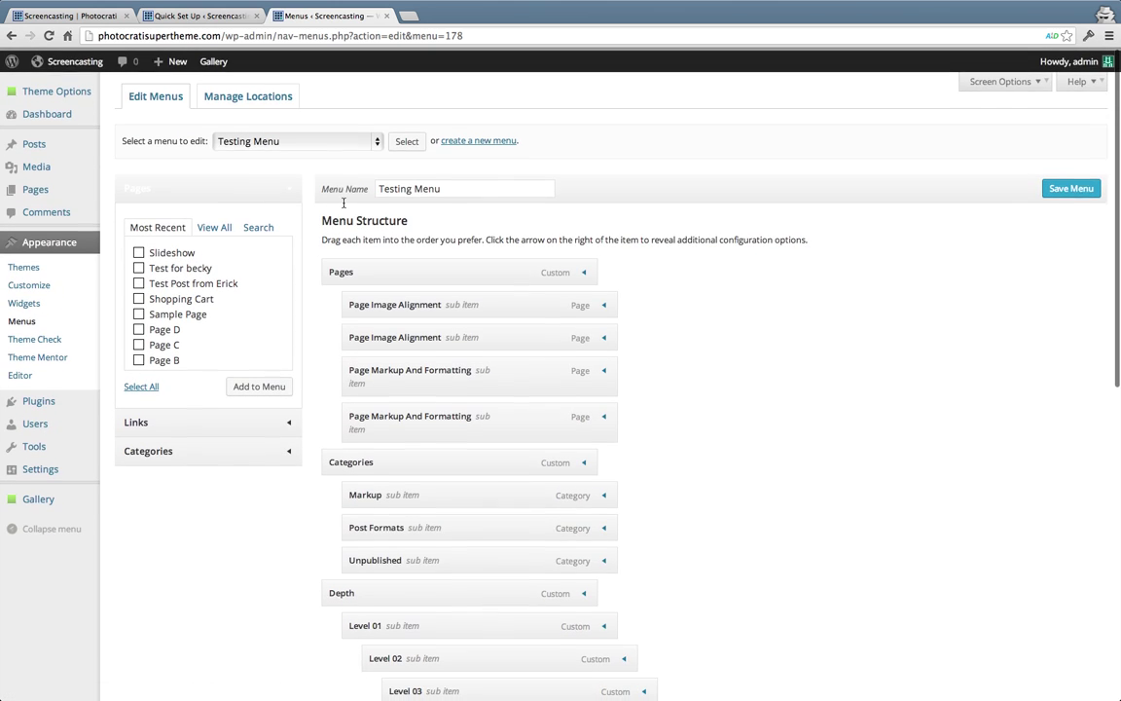
Step: Load the Preset Menu (Primary Navigation) into the menu editor
{"action": "left_click", "coordinate": [358, 138]}
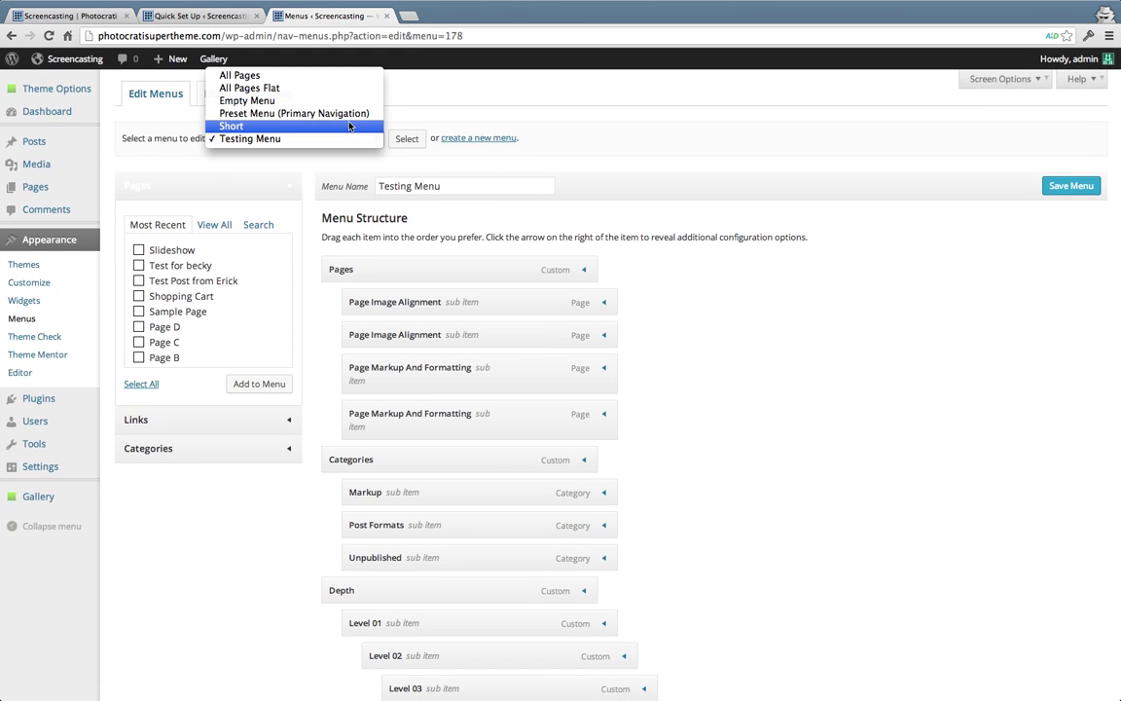
{"action": "left_click", "coordinate": [350, 126]}
{"action": "left_click", "coordinate": [352, 138]}
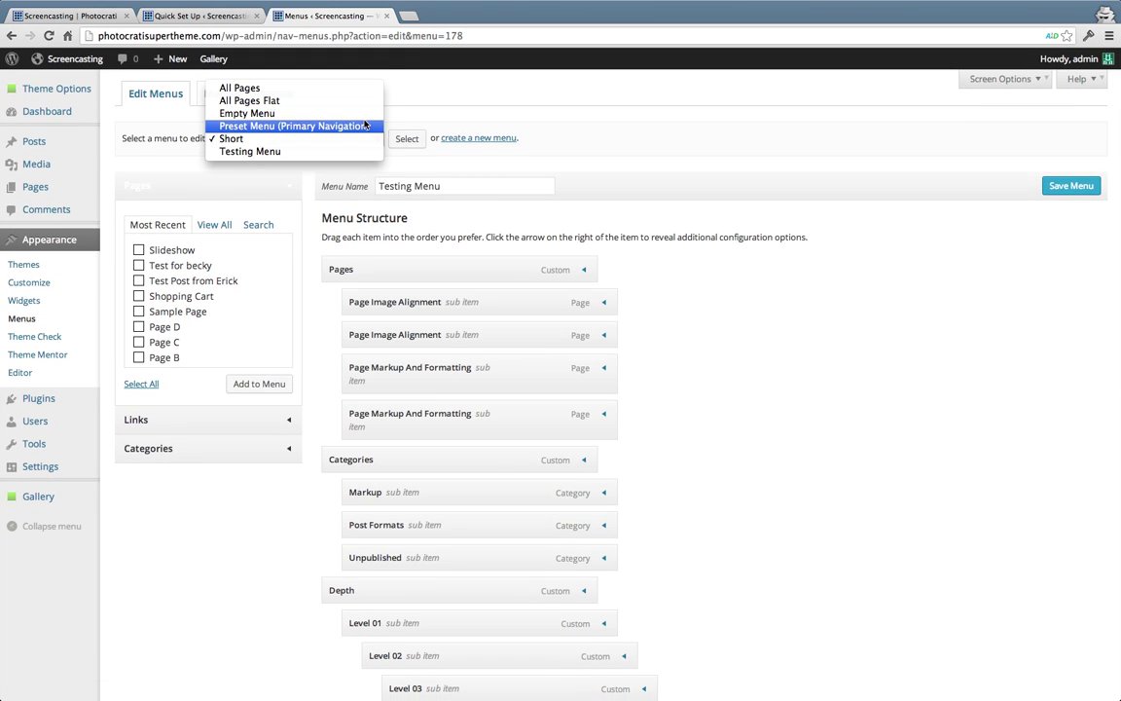
{"action": "left_click", "coordinate": [365, 126]}
{"action": "left_click", "coordinate": [406, 138]}
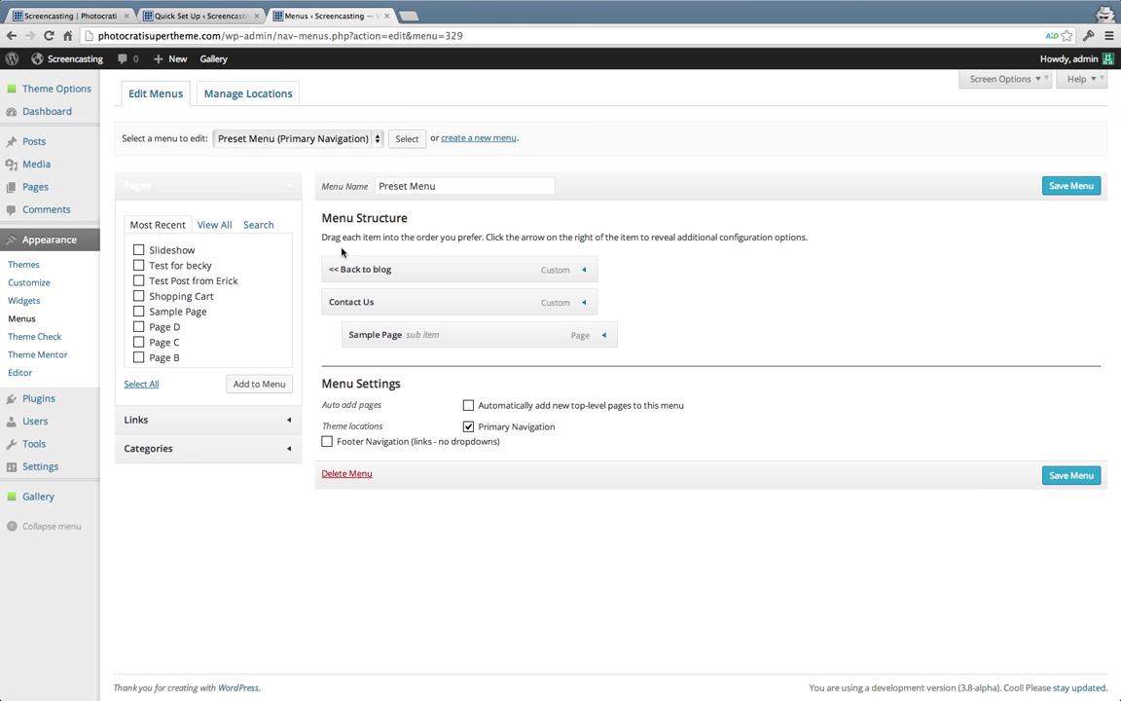
Step: Check the live site's front page, then return to the Menus editor
{"action": "left_click", "coordinate": [76, 15]}
{"action": "mouse_move", "coordinate": [593, 209]}
{"action": "key", "text": "super+3"}
Step: Add the Shopping Cart page and nest it under Contact Us beside Sample Page
{"action": "left_click", "coordinate": [195, 296]}
{"action": "left_click", "coordinate": [188, 297]}
{"action": "left_click", "coordinate": [188, 297]}
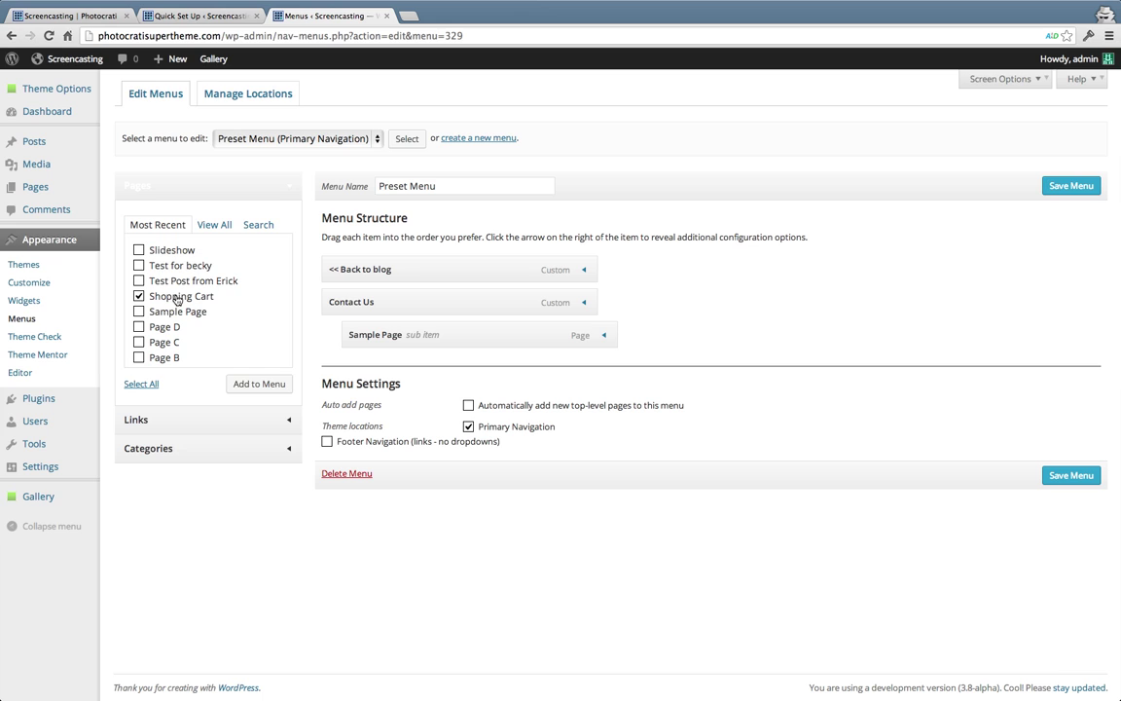
{"action": "left_click", "coordinate": [249, 385]}
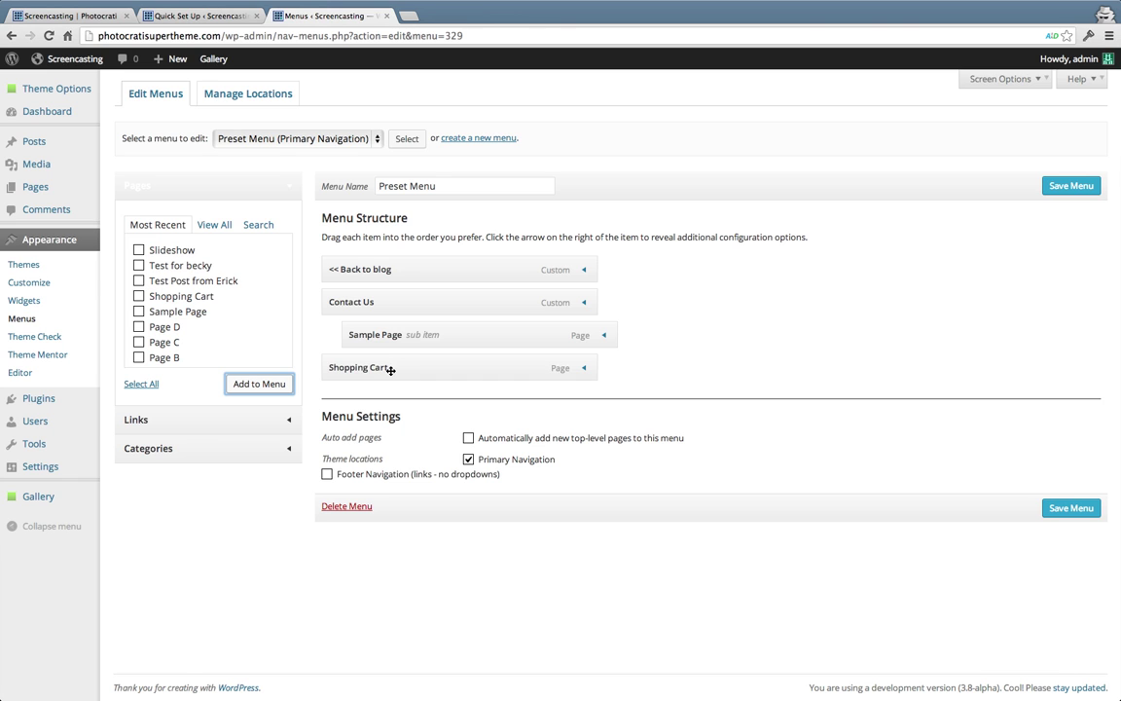
{"action": "left_click_drag", "start_coordinate": [389, 370], "coordinate": [417, 376]}
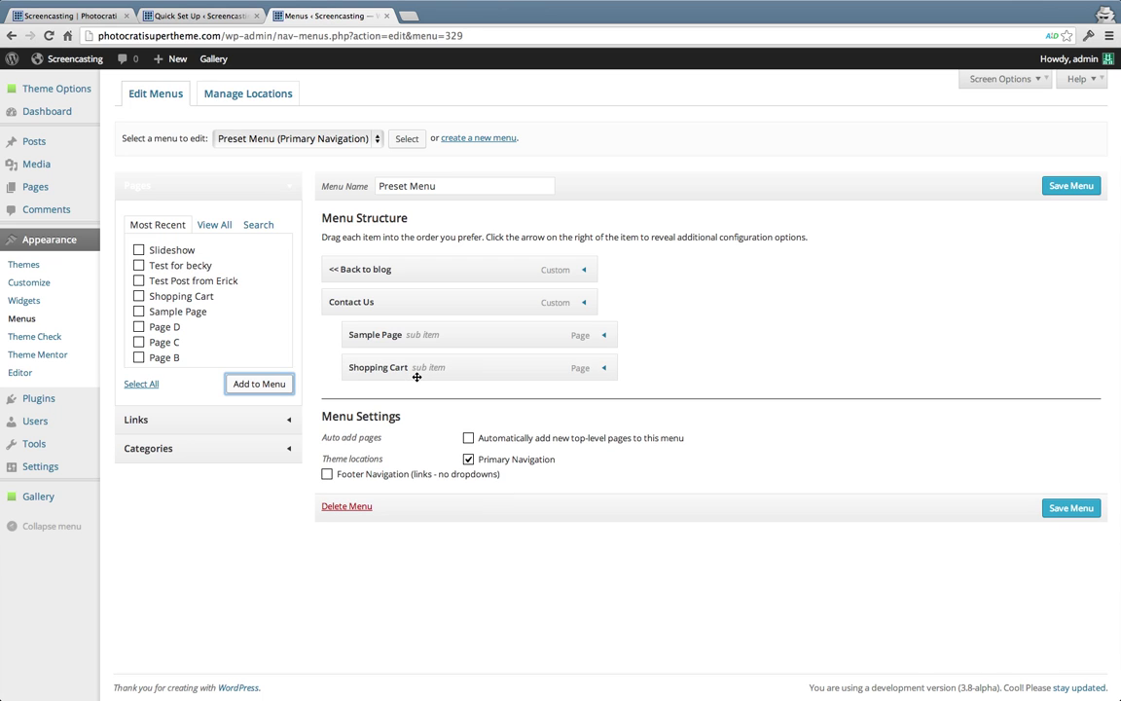
Step: Add the Slideshow page from View All and move it above '<< Back to blog'
{"action": "scroll", "coordinate": [194, 325], "scroll_direction": "down", "scroll_amount": 3}
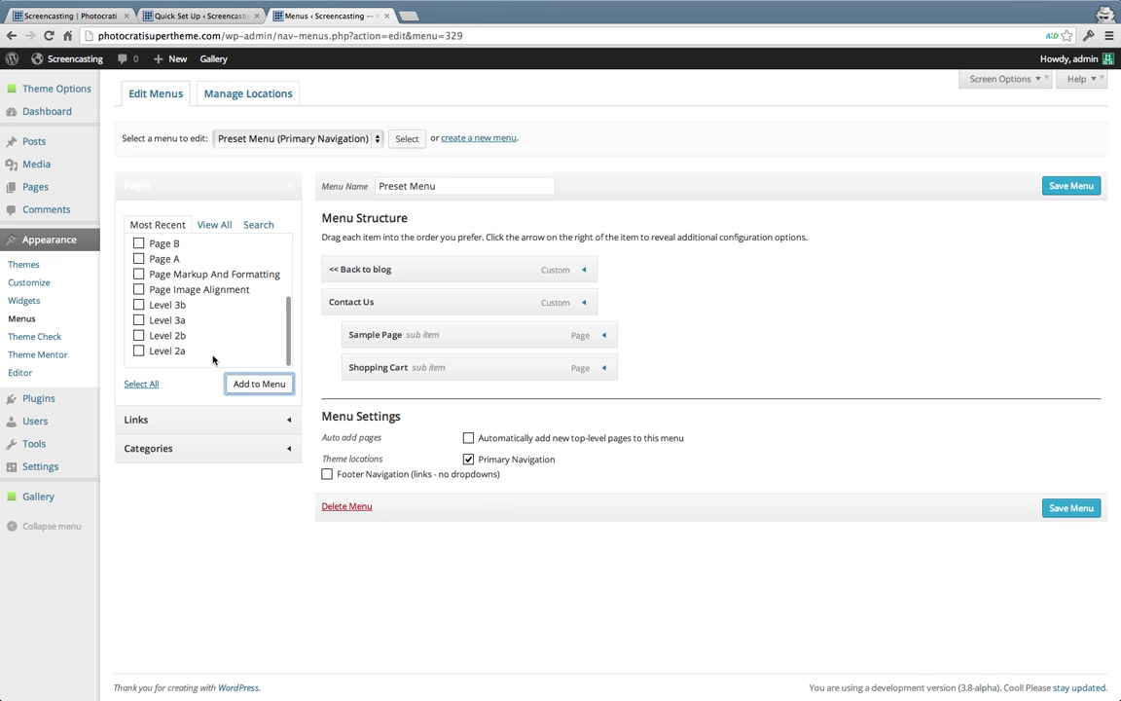
{"action": "left_click", "coordinate": [252, 226]}
{"action": "left_click", "coordinate": [216, 224]}
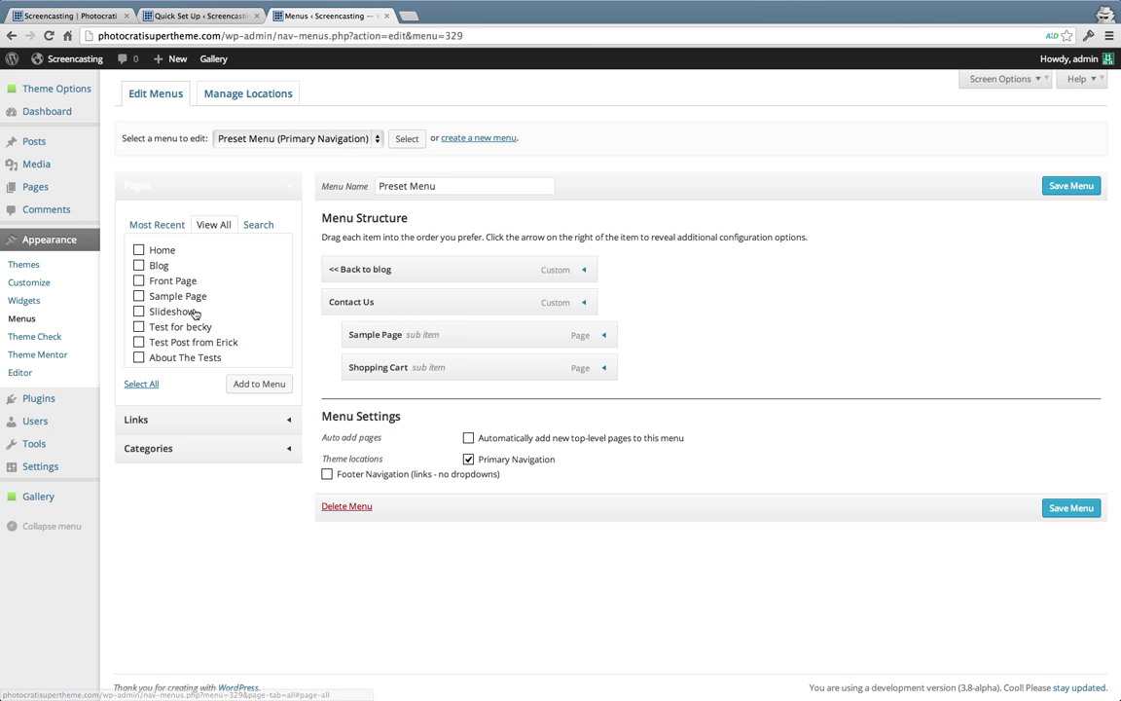
{"action": "scroll", "coordinate": [194, 312], "scroll_direction": "down", "scroll_amount": 10}
{"action": "scroll", "coordinate": [194, 311], "scroll_direction": "up", "scroll_amount": 6}
{"action": "scroll", "coordinate": [194, 313], "scroll_direction": "up", "scroll_amount": 5}
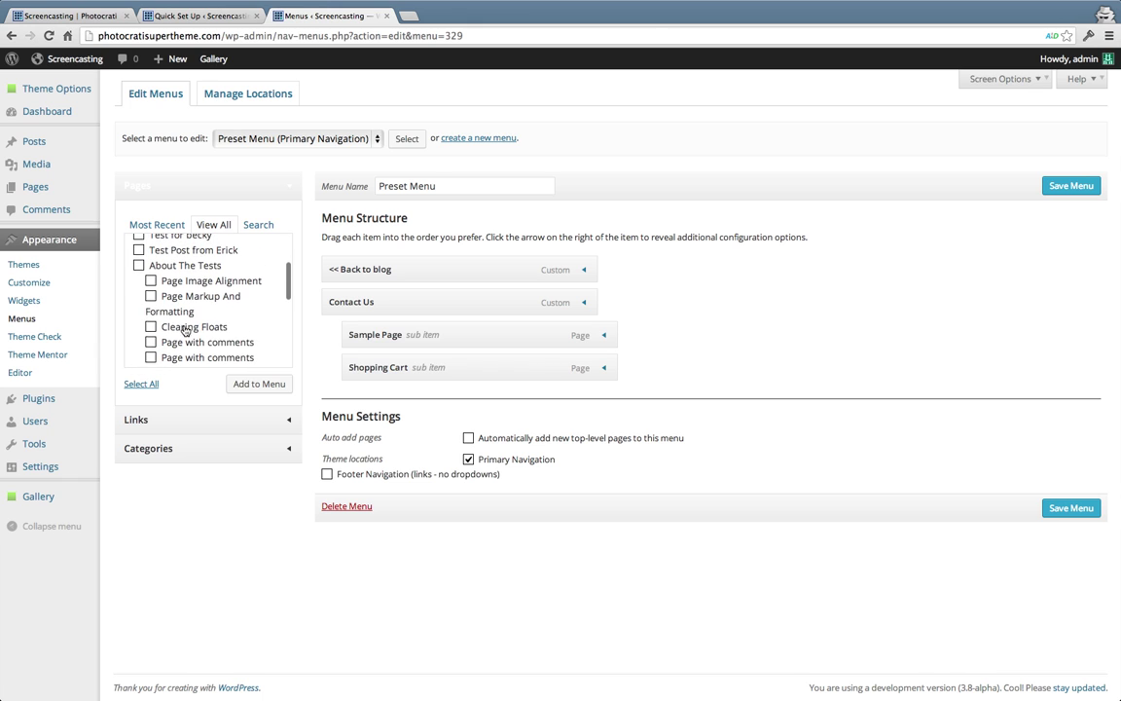
{"action": "scroll", "coordinate": [185, 331], "scroll_direction": "up", "scroll_amount": 2}
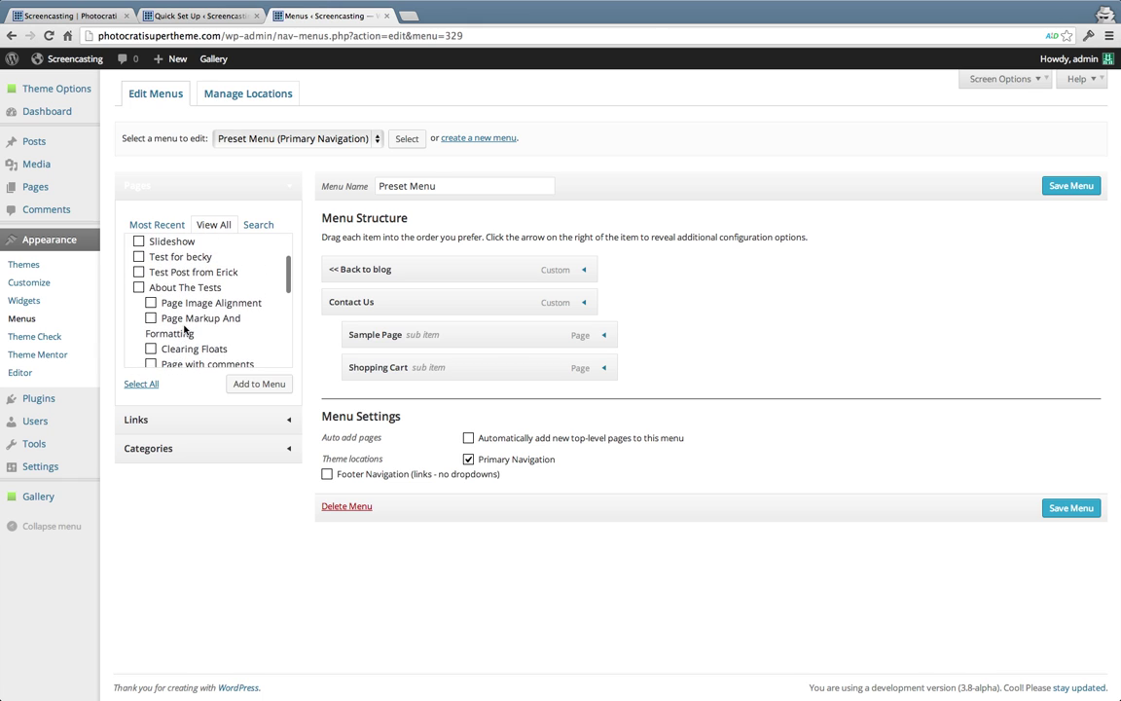
{"action": "scroll", "coordinate": [194, 277], "scroll_direction": "up", "scroll_amount": 2}
{"action": "left_click", "coordinate": [139, 270]}
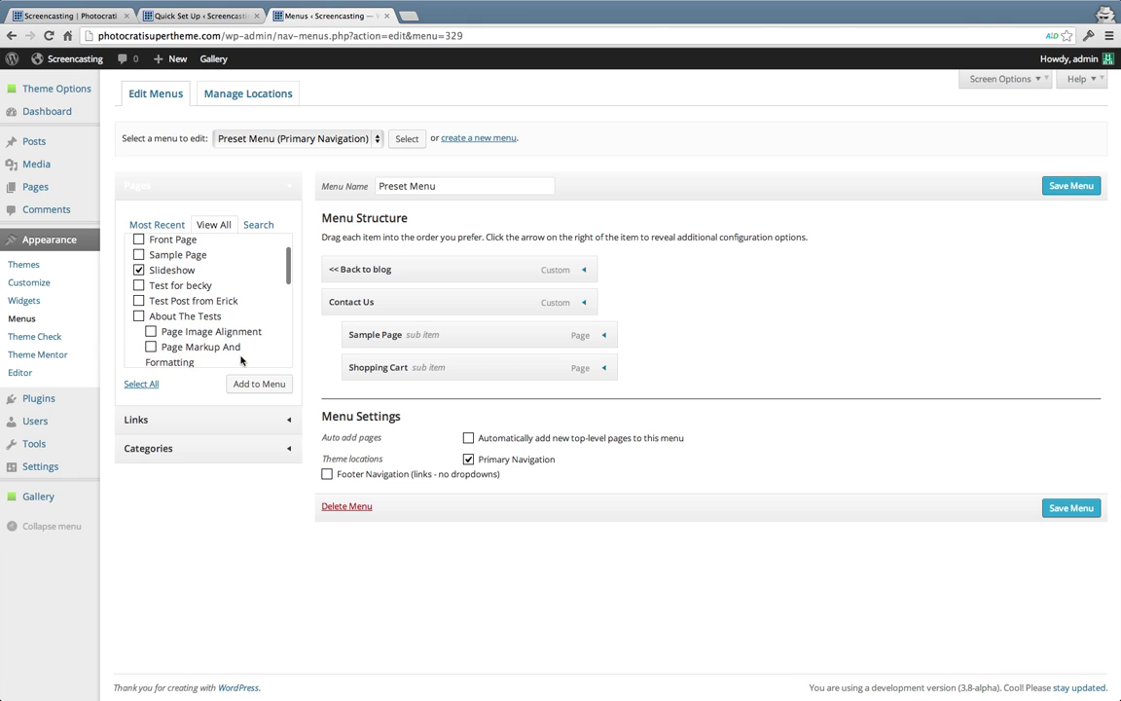
{"action": "left_click", "coordinate": [251, 384]}
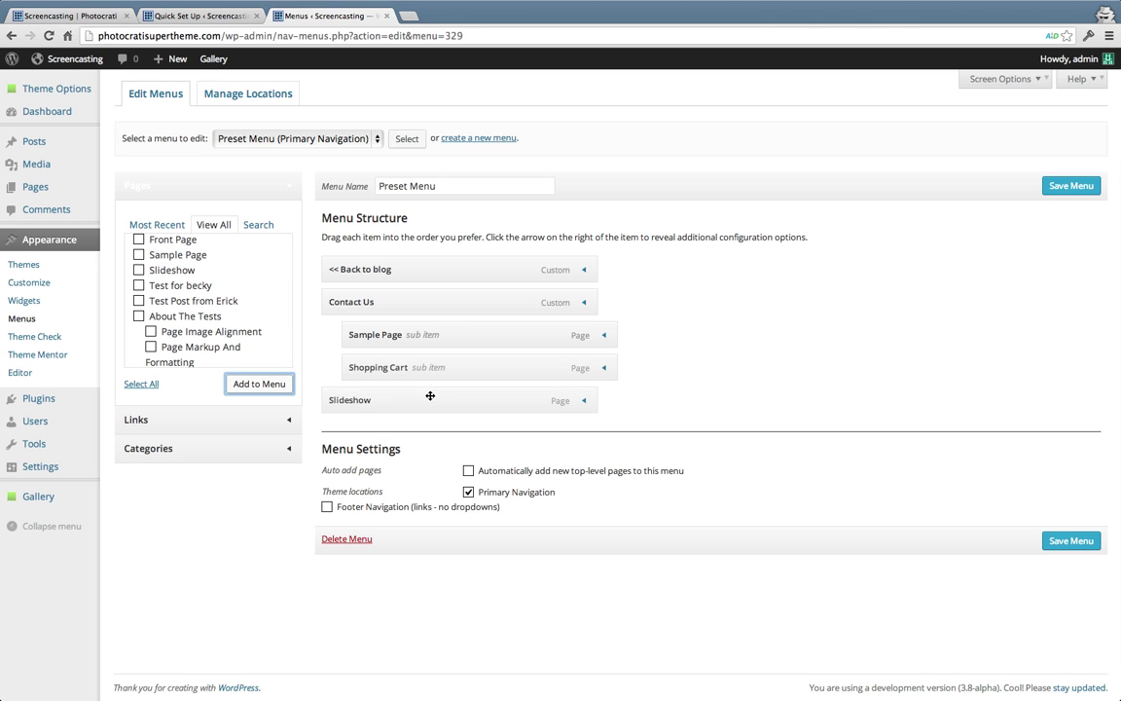
{"action": "left_click_drag", "start_coordinate": [430, 396], "coordinate": [526, 251]}
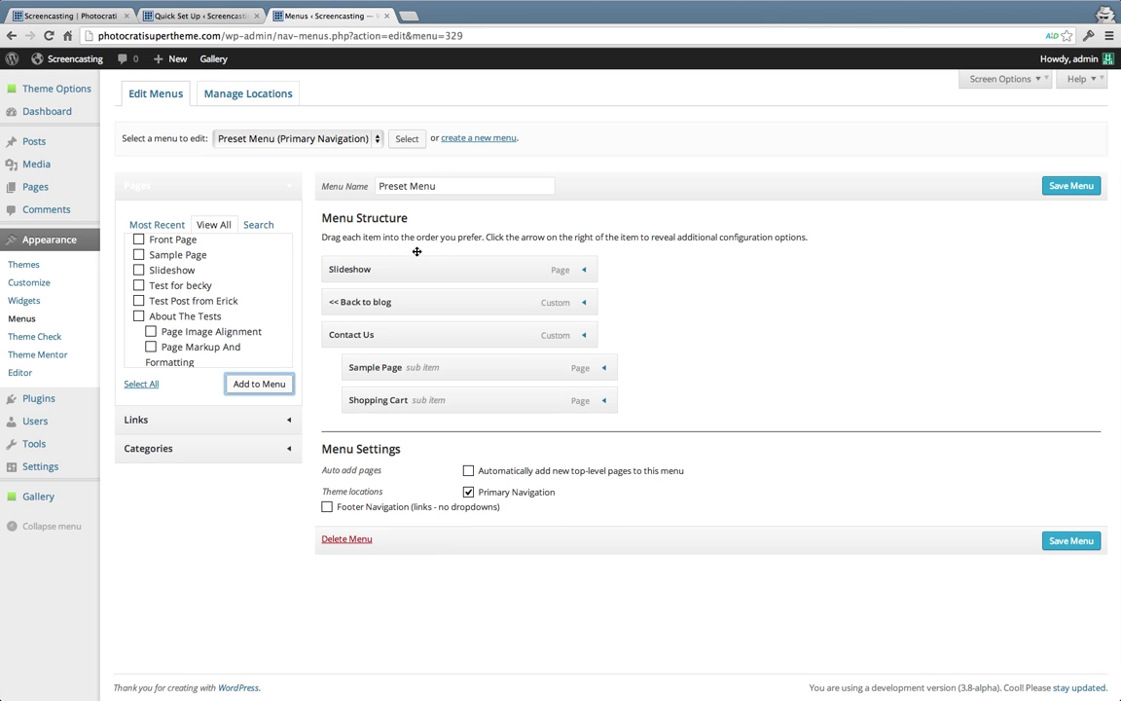
Step: Change the Slideshow item's navigation label to About Me
{"action": "left_click", "coordinate": [582, 272]}
{"action": "double_click", "coordinate": [347, 313]}
{"action": "type", "text": "Boston Wedd"}
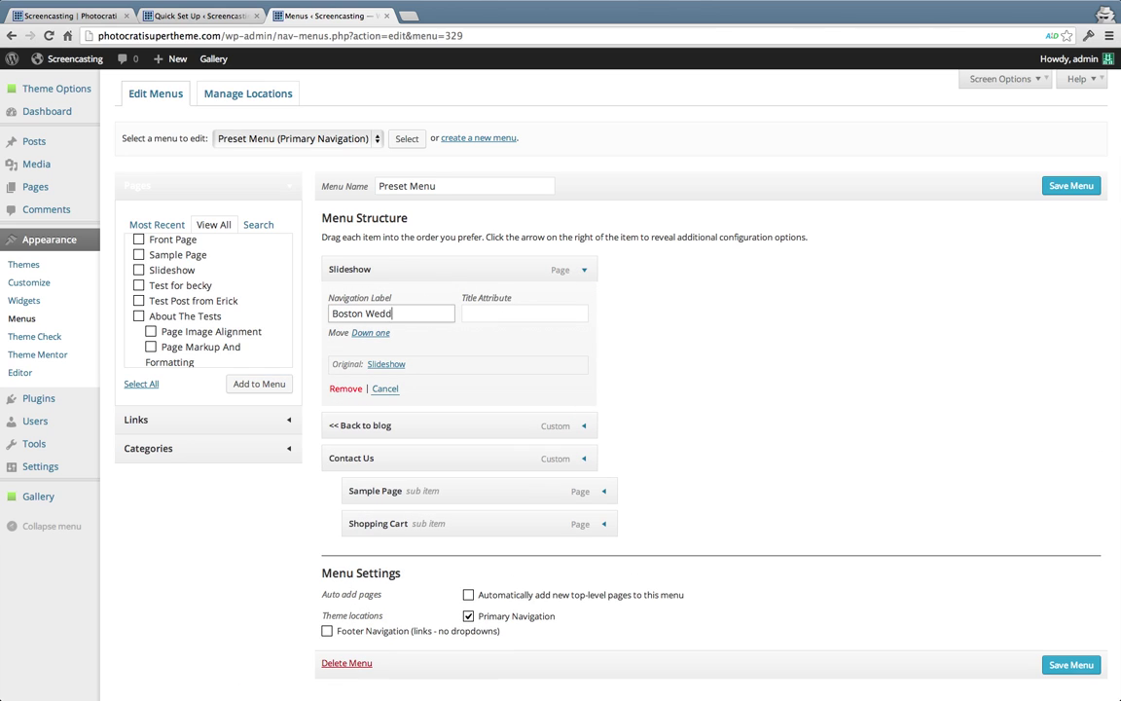
{"action": "type", "text": "ing Photographer"}
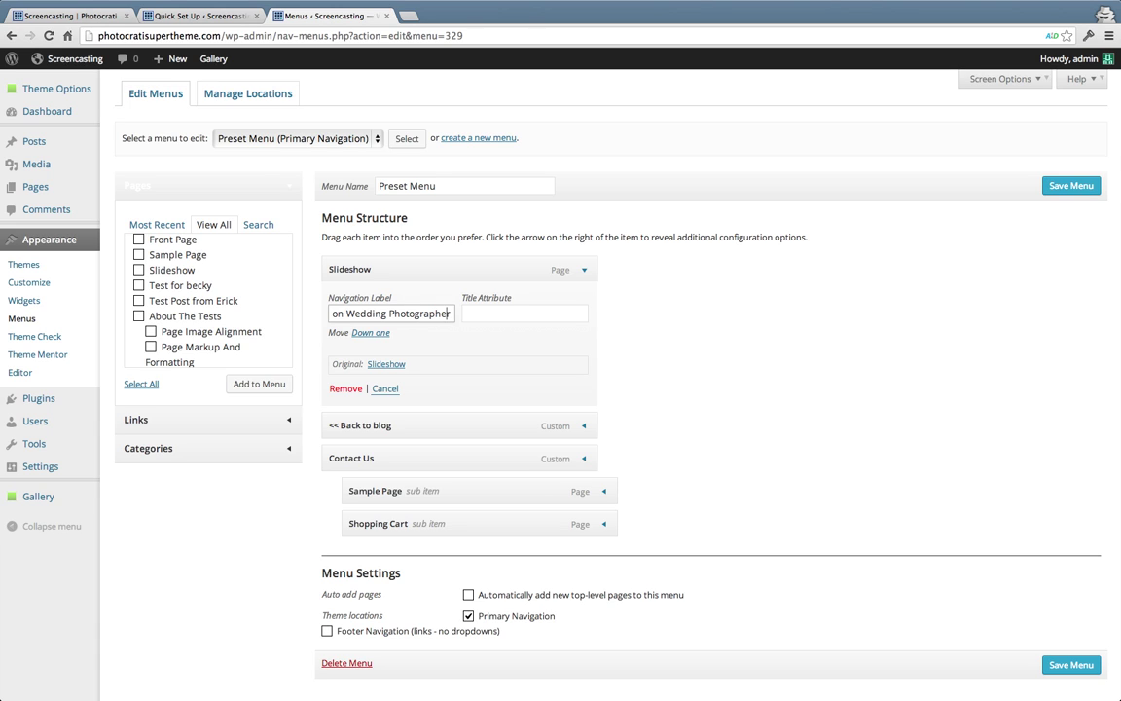
{"action": "key", "text": "Home"}
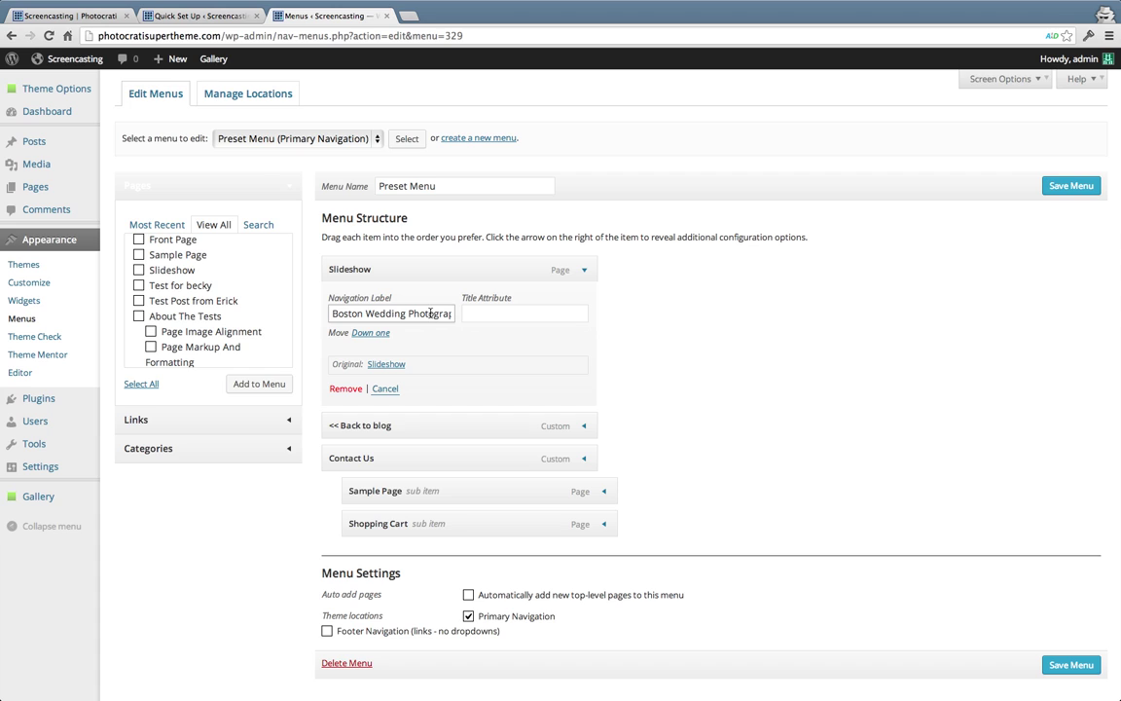
{"action": "key", "text": "super+a"}
{"action": "key", "text": "BackSpace"}
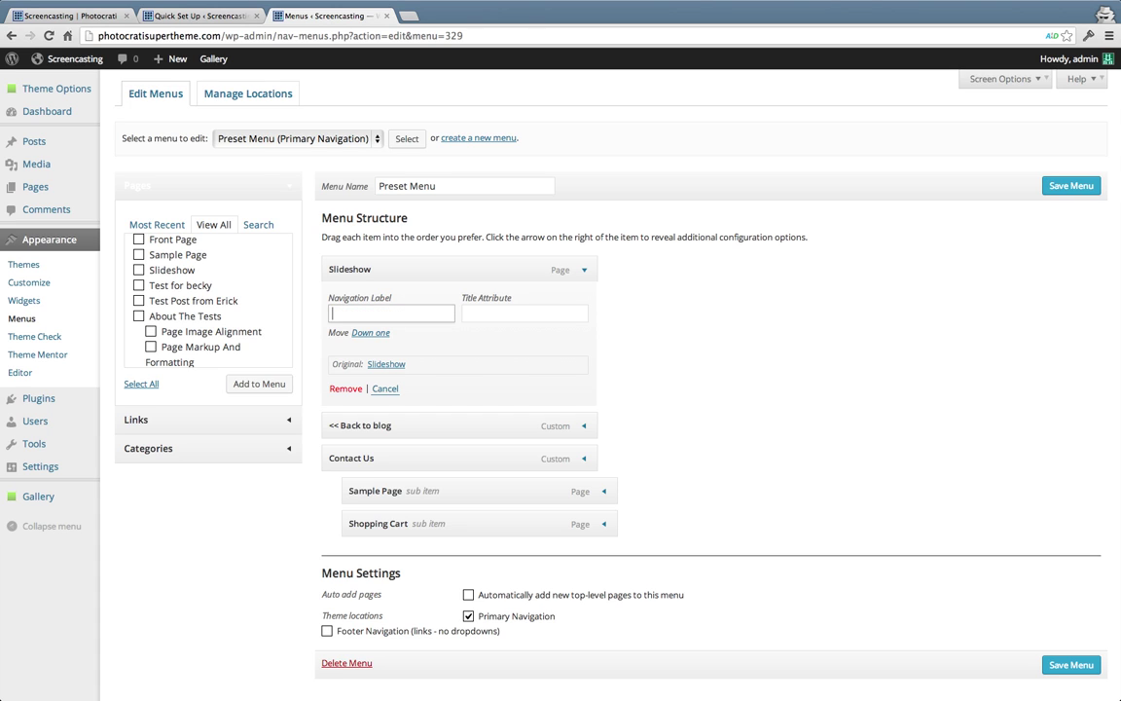
{"action": "type", "text": "About Us"}
Step: Set the item's title attribute to 'Boston Wedding Photographer'
{"action": "left_click", "coordinate": [511, 309]}
{"action": "key", "text": "super+v"}
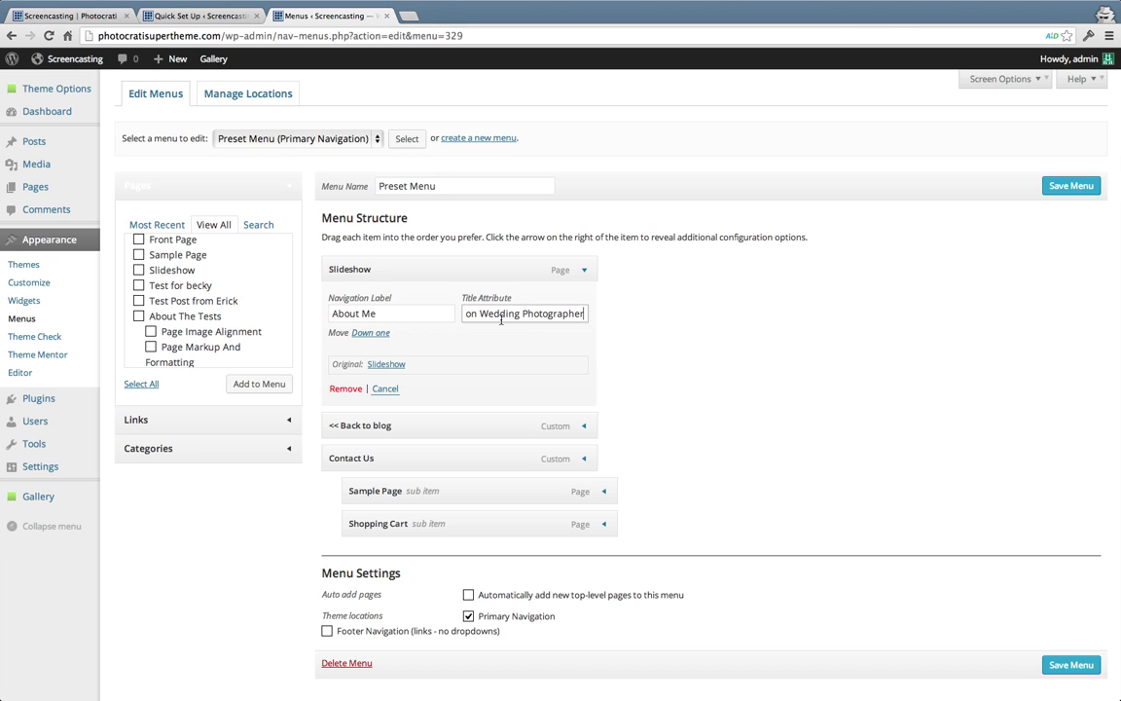
{"action": "left_click_drag", "start_coordinate": [494, 314], "coordinate": [622, 311]}
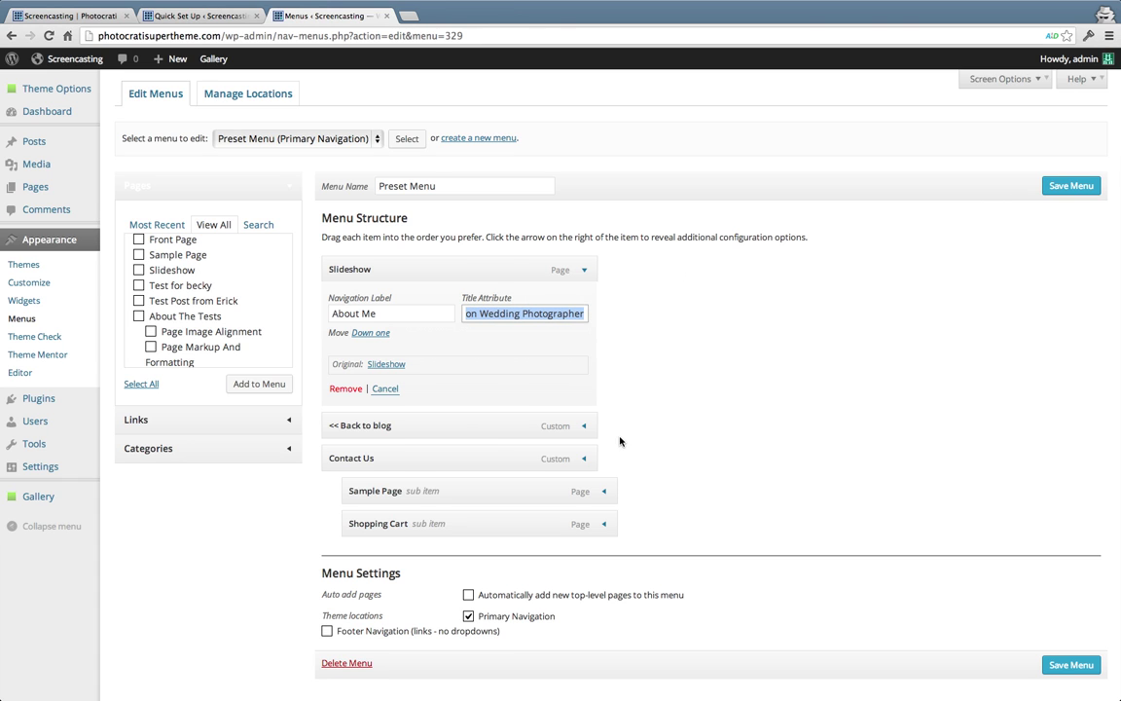
{"action": "scroll", "coordinate": [643, 399], "scroll_direction": "down", "scroll_amount": 1}
{"action": "left_click", "coordinate": [465, 282]}
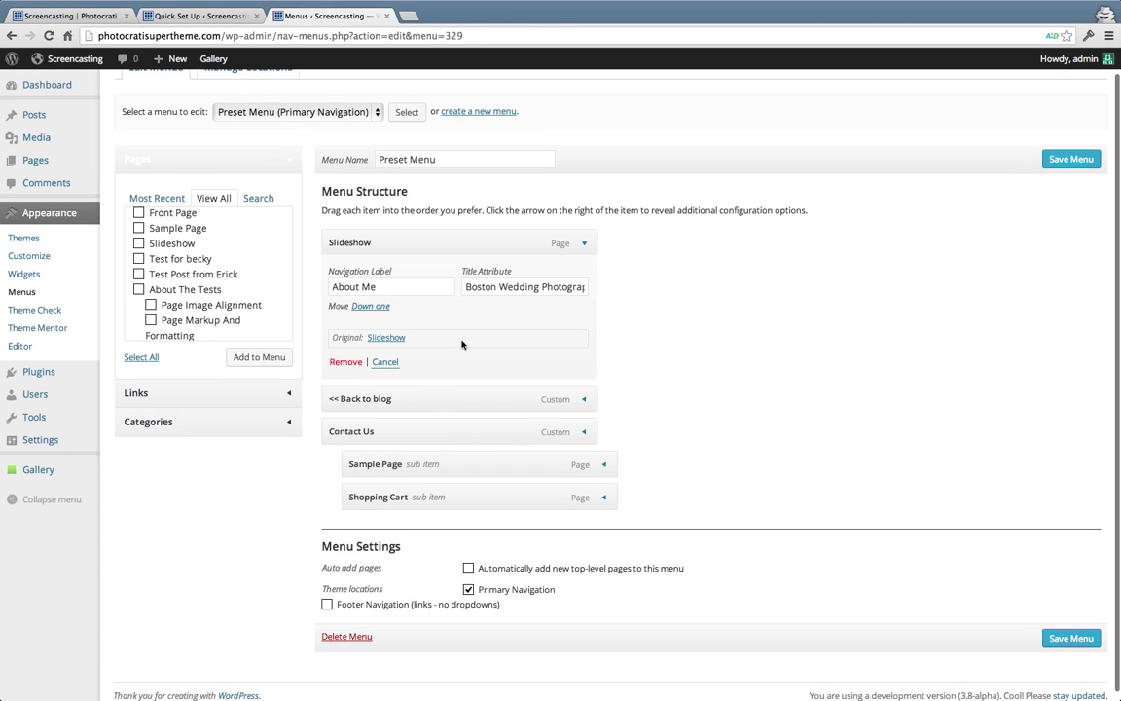
Step: Add a custom link with URL google.com and link text Google to the menu
{"action": "left_click", "coordinate": [251, 395]}
{"action": "left_click", "coordinate": [230, 229]}
{"action": "type", "text": "google.com"}
{"action": "key", "text": "Tab"}
{"action": "type", "text": "Google"}
{"action": "left_click", "coordinate": [253, 290]}
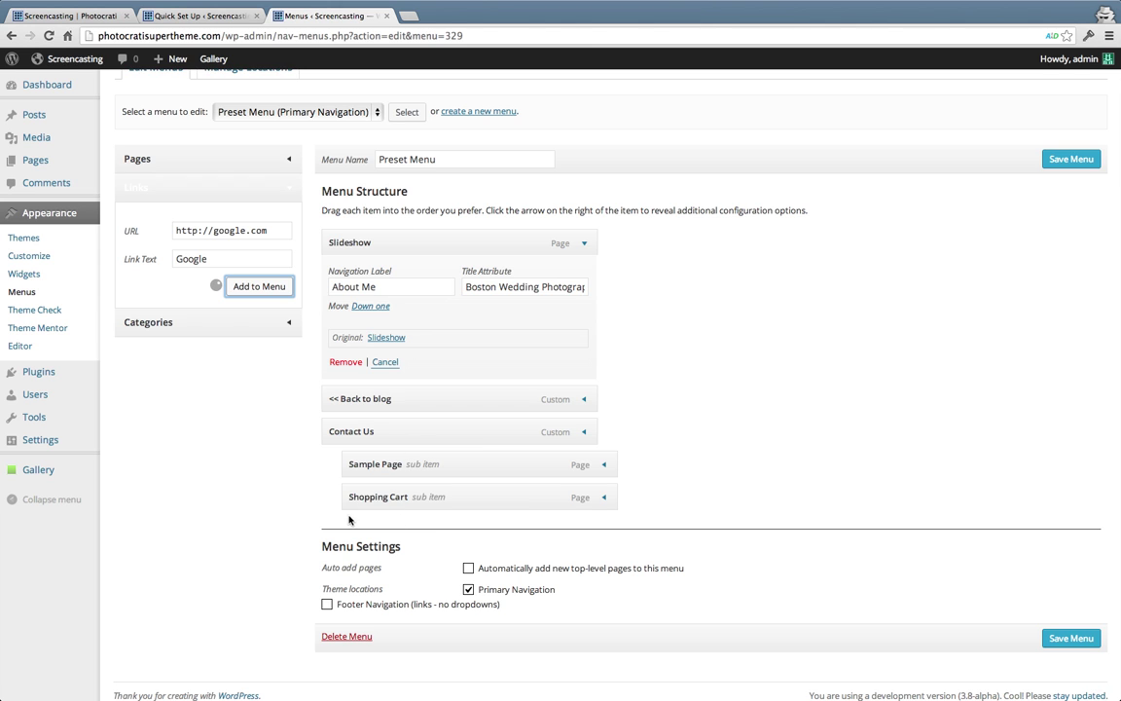
Step: Nest the Google link as a sub item directly under Sample Page
{"action": "left_click", "coordinate": [573, 532]}
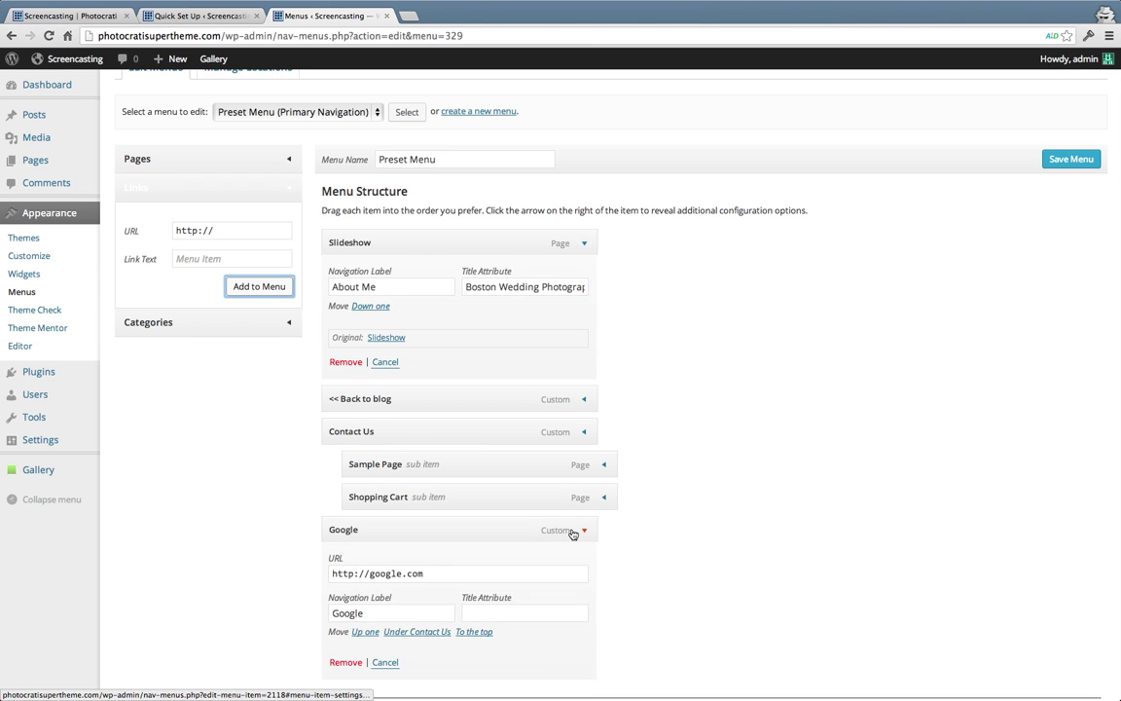
{"action": "scroll", "coordinate": [573, 532], "scroll_direction": "down", "scroll_amount": 2}
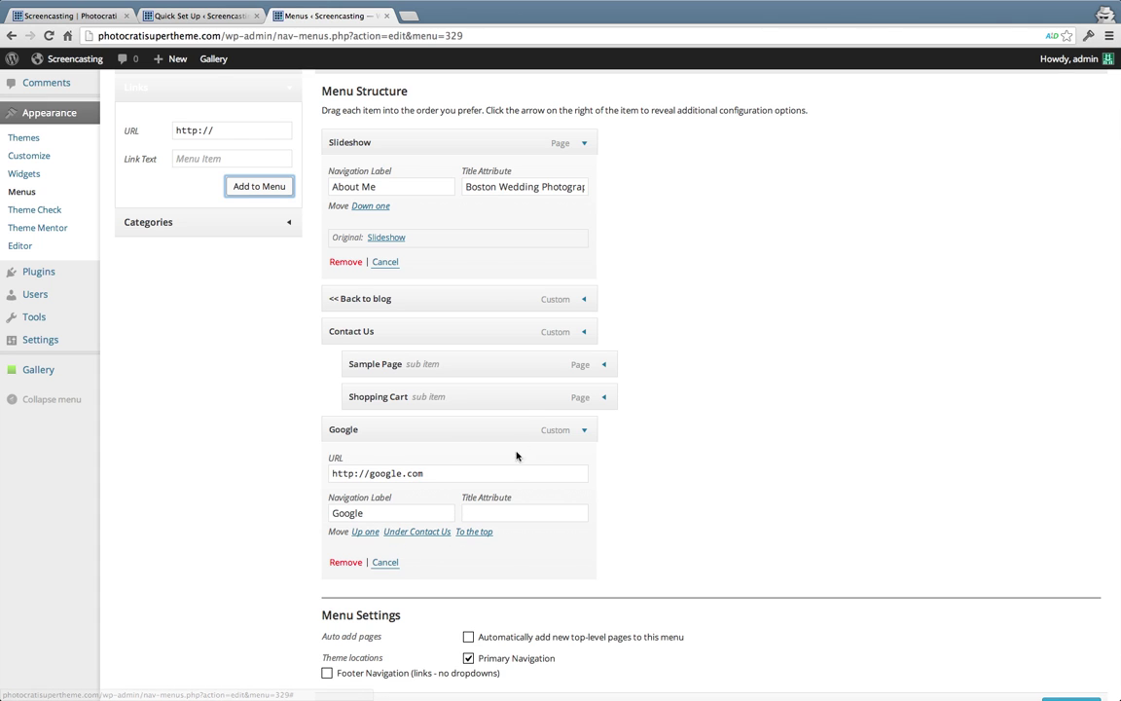
{"action": "left_click_drag", "start_coordinate": [528, 429], "coordinate": [556, 389]}
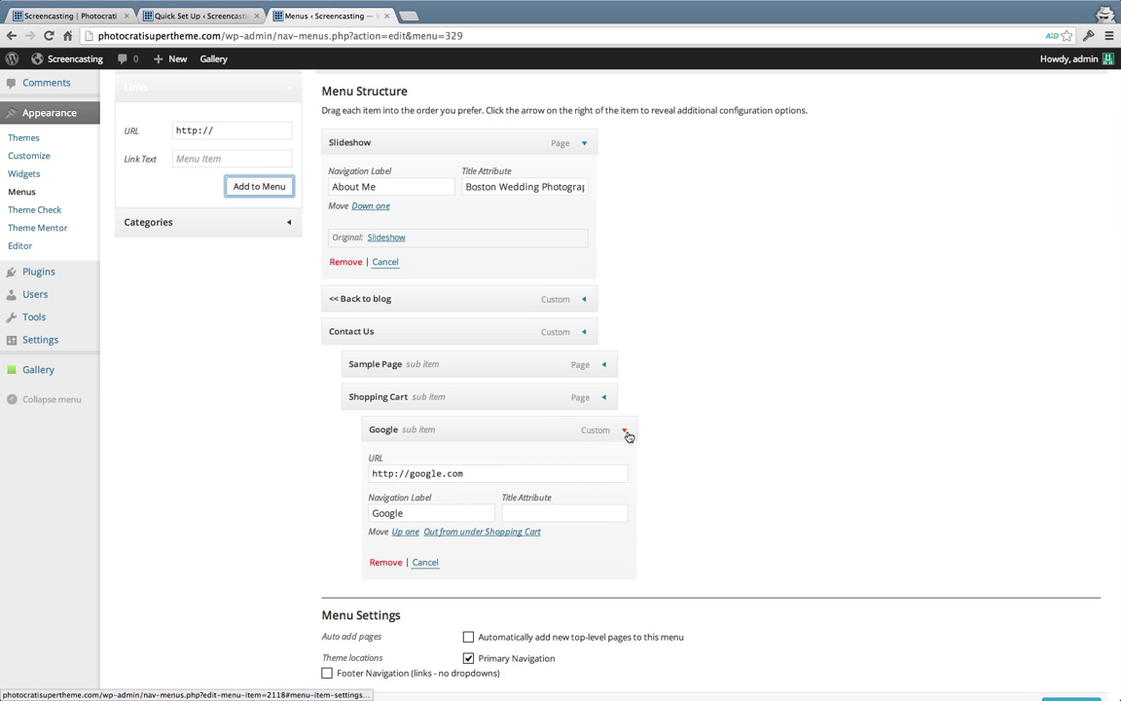
{"action": "left_click_drag", "start_coordinate": [624, 435], "coordinate": [591, 387]}
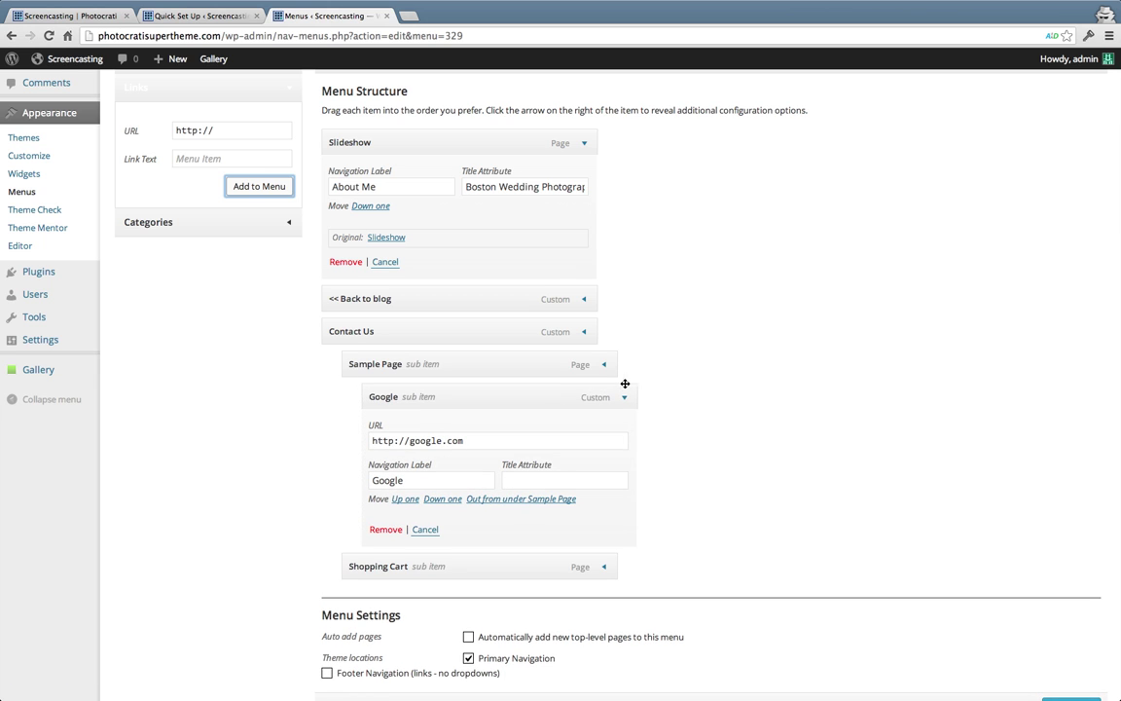
{"action": "left_click", "coordinate": [626, 394]}
{"action": "left_click", "coordinate": [625, 393]}
{"action": "double_click", "coordinate": [415, 440]}
{"action": "type", "text": "facbook"}
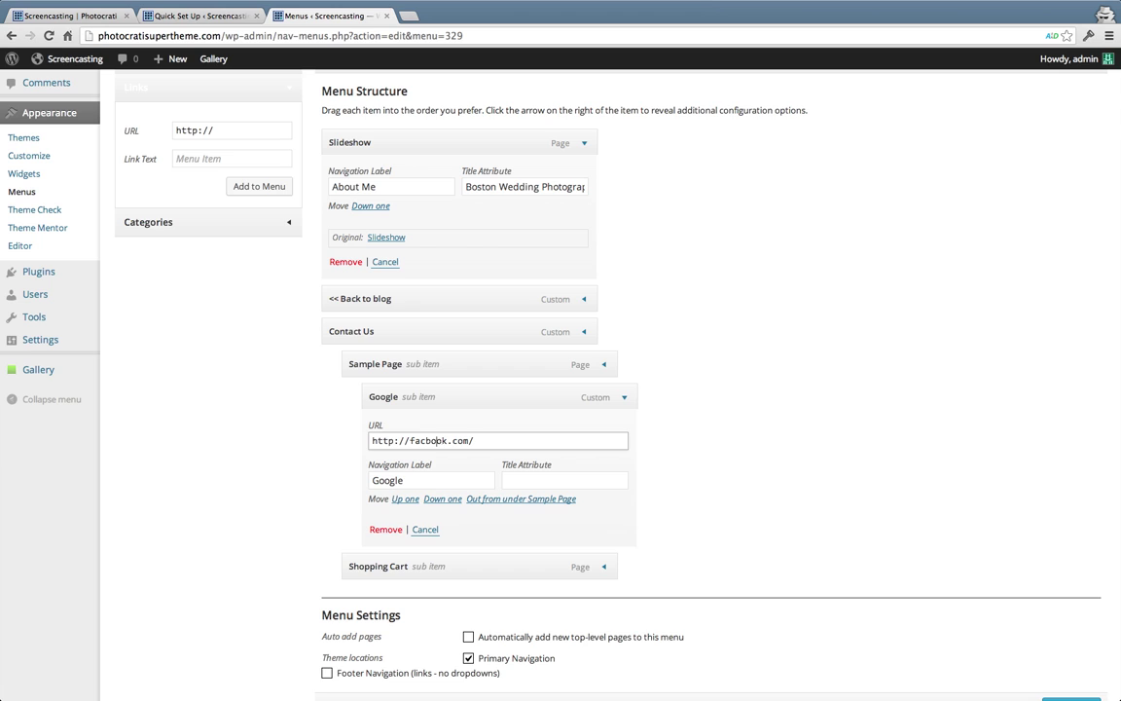
{"action": "key", "text": "Left"}
{"action": "key", "text": "Left"}
{"action": "type", "text": "e"}
{"action": "type", "text": "myphoto"}
{"action": "double_click", "coordinate": [386, 480]}
{"action": "type", "text": "Facbook"}
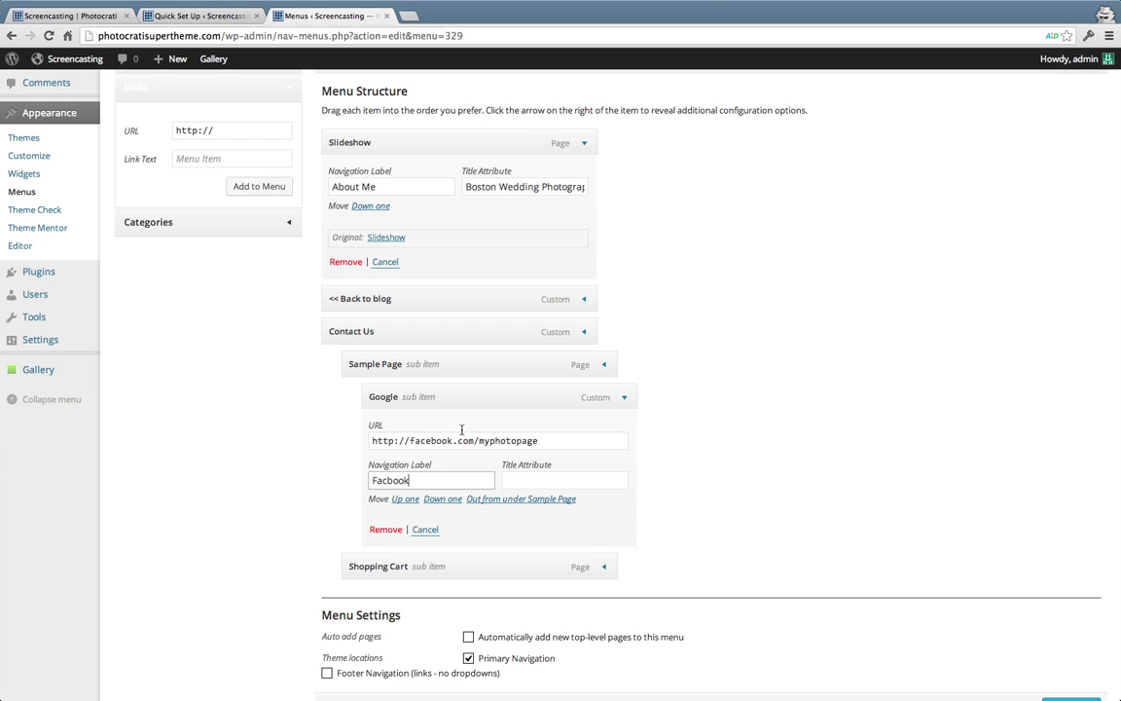
{"action": "type", "text": "e"}
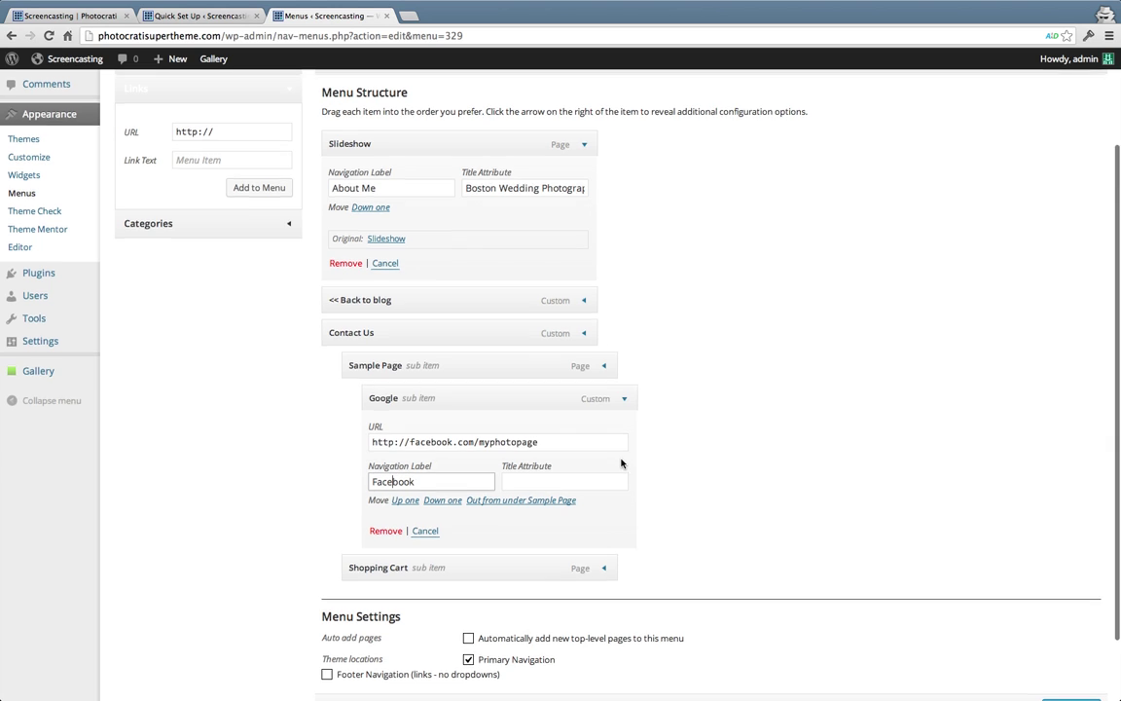
Step: Enable Link Target in Screen Options and make the Facebook link open in a new tab
{"action": "scroll", "coordinate": [621, 463], "scroll_direction": "up", "scroll_amount": 3}
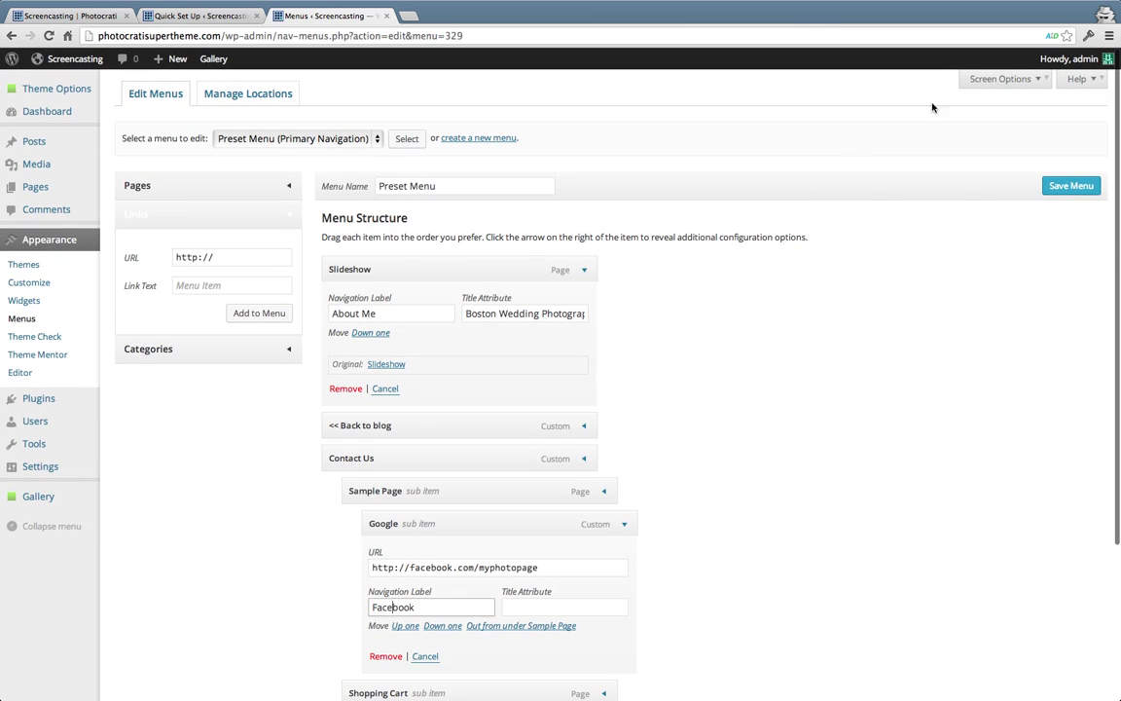
{"action": "left_click", "coordinate": [998, 80]}
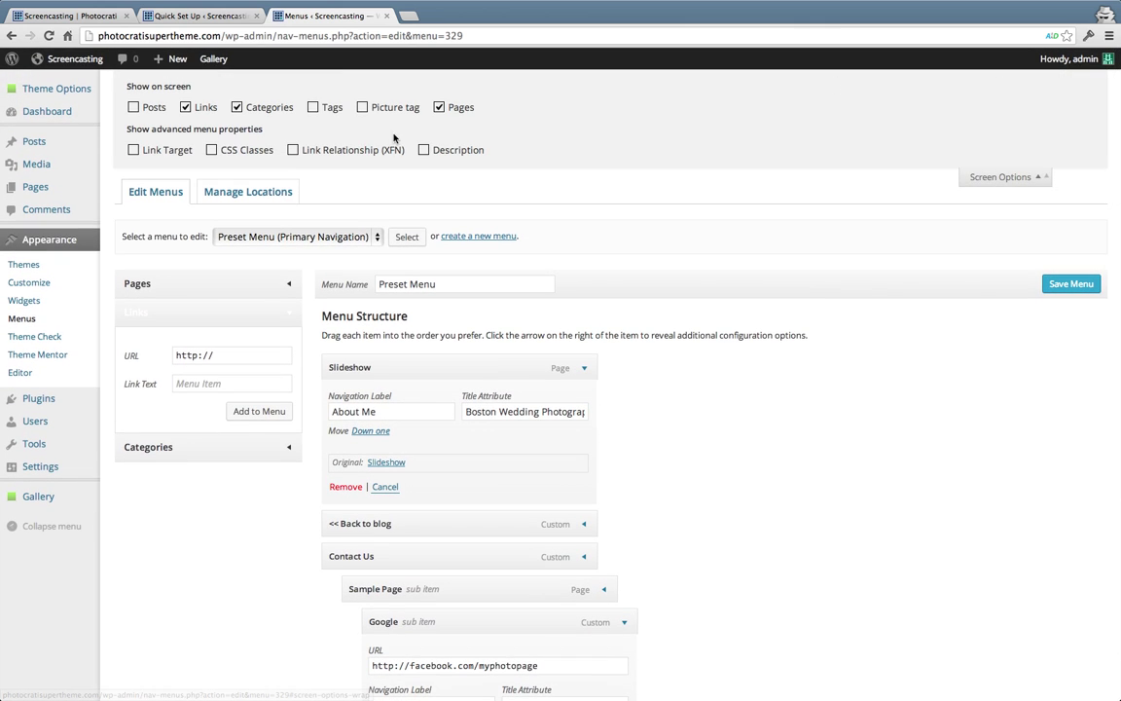
{"action": "left_click", "coordinate": [173, 151]}
{"action": "left_click", "coordinate": [993, 178]}
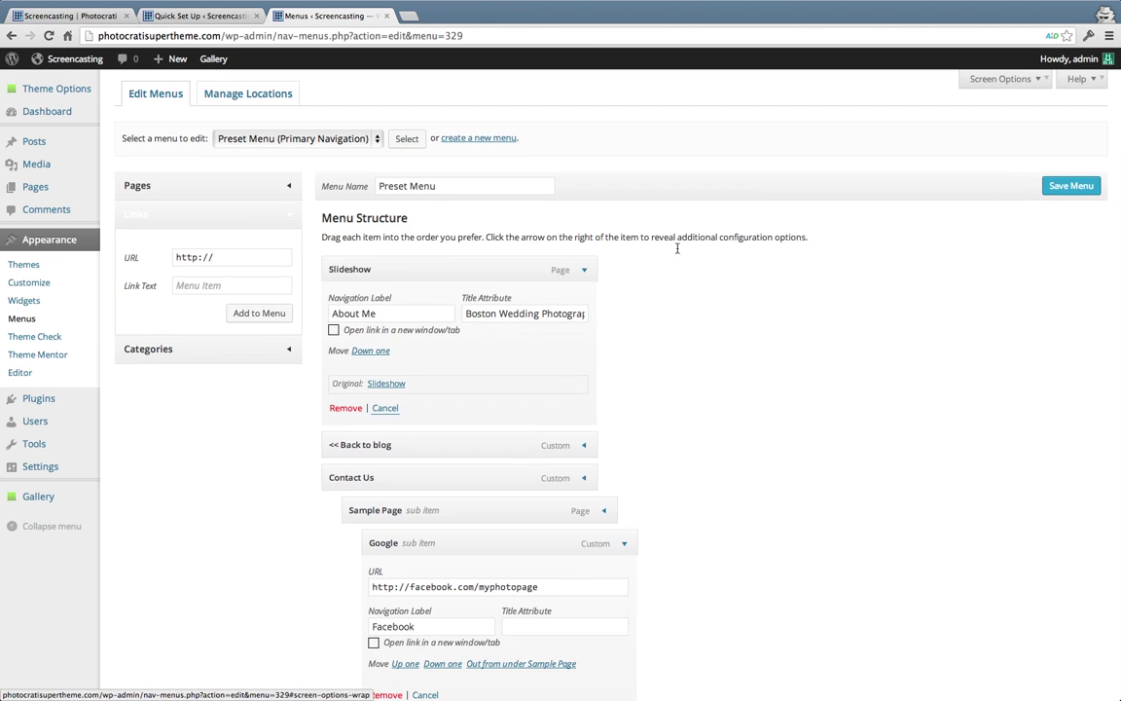
{"action": "scroll", "coordinate": [626, 296], "scroll_direction": "down", "scroll_amount": 5}
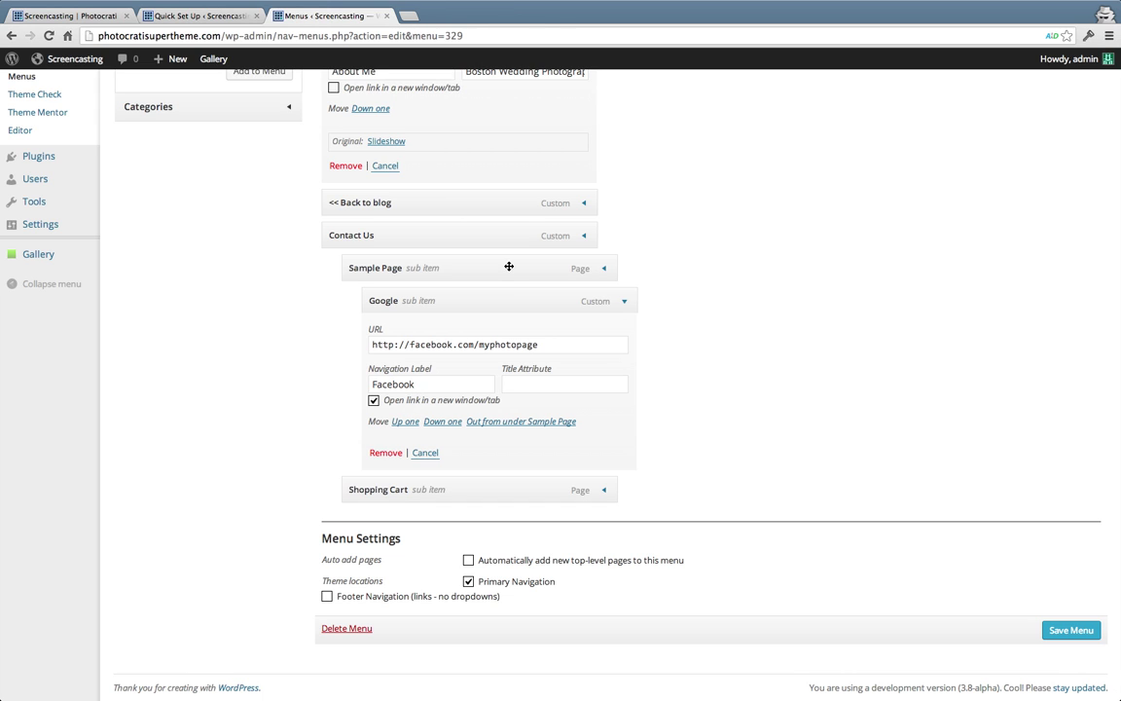
{"action": "left_click", "coordinate": [602, 267]}
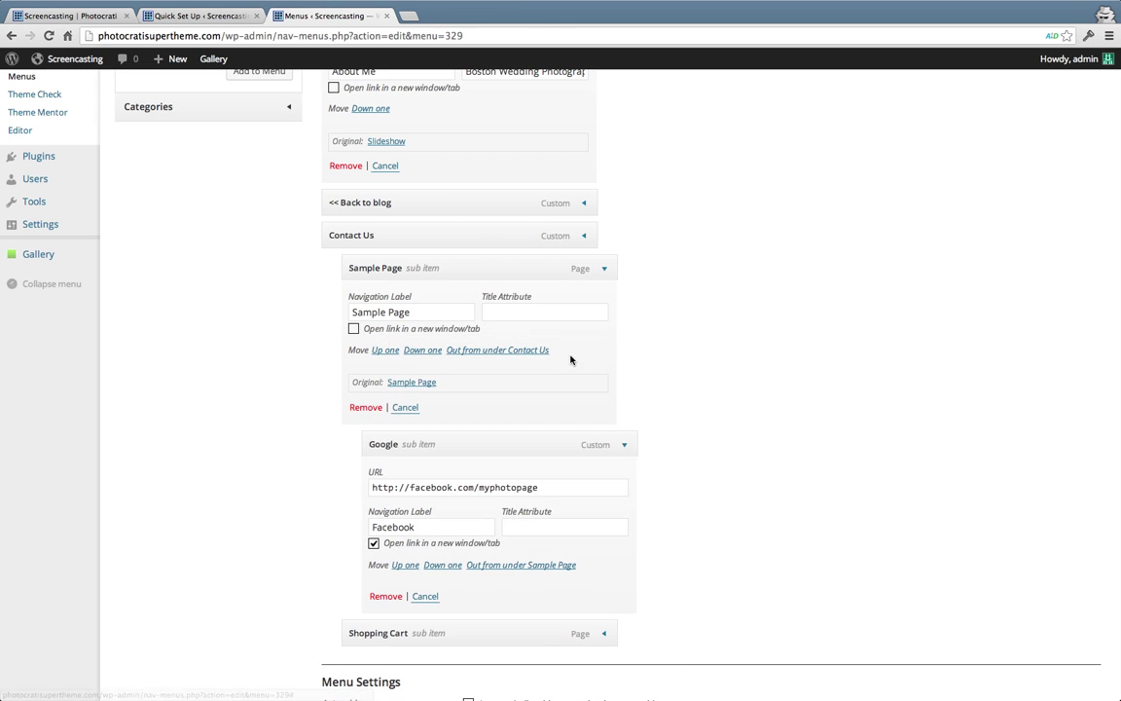
{"action": "left_click", "coordinate": [605, 269]}
{"action": "scroll", "coordinate": [623, 311], "scroll_direction": "up", "scroll_amount": 1}
Step: Collapse the Facebook link's settings and list the Most Used categories in the Categories box
{"action": "left_click", "coordinate": [624, 338]}
{"action": "left_click", "coordinate": [288, 260]}
{"action": "left_click", "coordinate": [204, 195]}
{"action": "scroll", "coordinate": [185, 263], "scroll_direction": "down", "scroll_amount": 3}
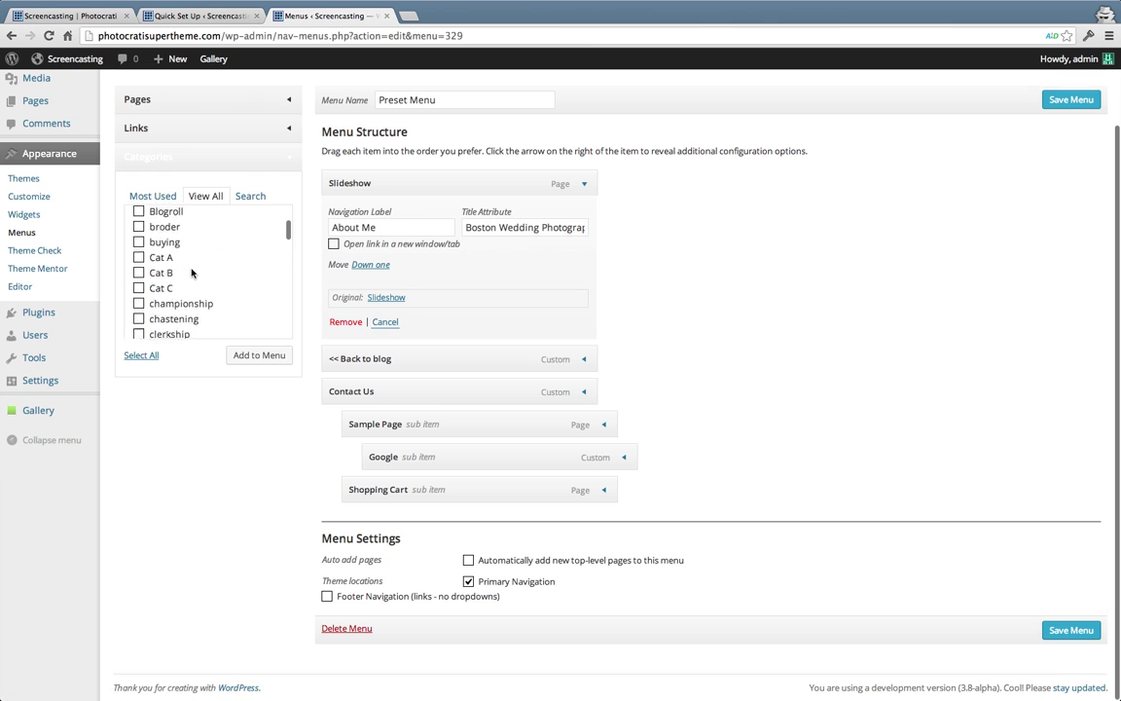
{"action": "scroll", "coordinate": [166, 270], "scroll_direction": "down", "scroll_amount": 5}
{"action": "left_click", "coordinate": [155, 196]}
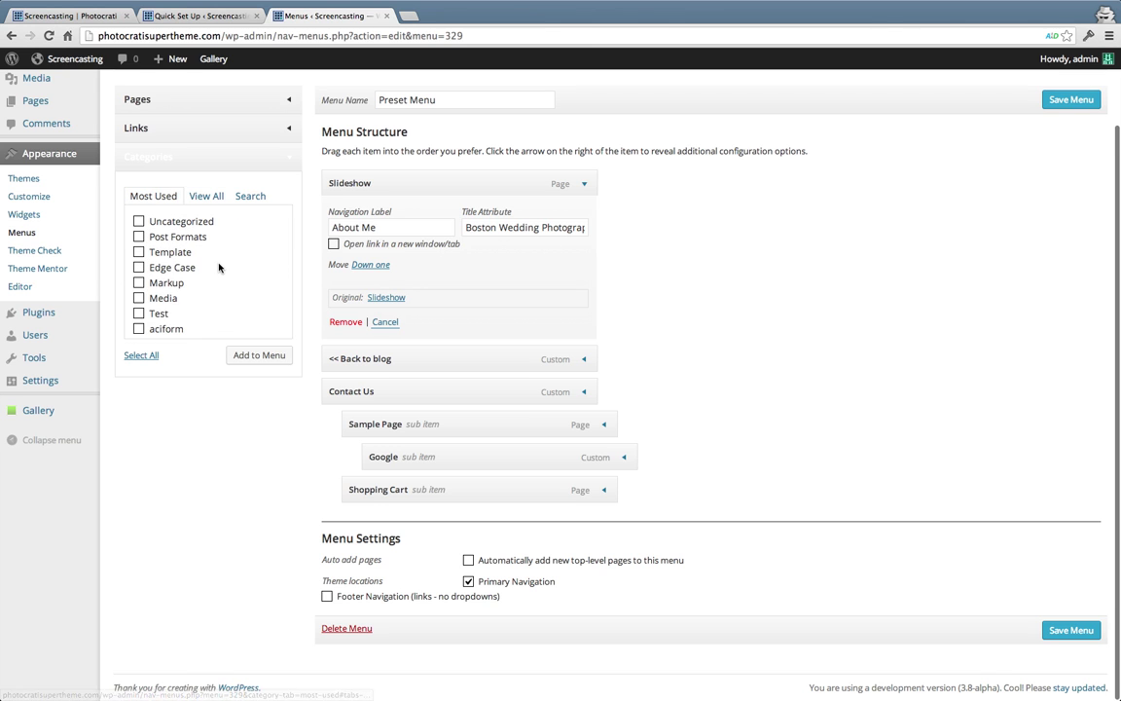
{"action": "scroll", "coordinate": [219, 268], "scroll_direction": "down", "scroll_amount": 1}
{"action": "scroll", "coordinate": [253, 263], "scroll_direction": "up", "scroll_amount": 4}
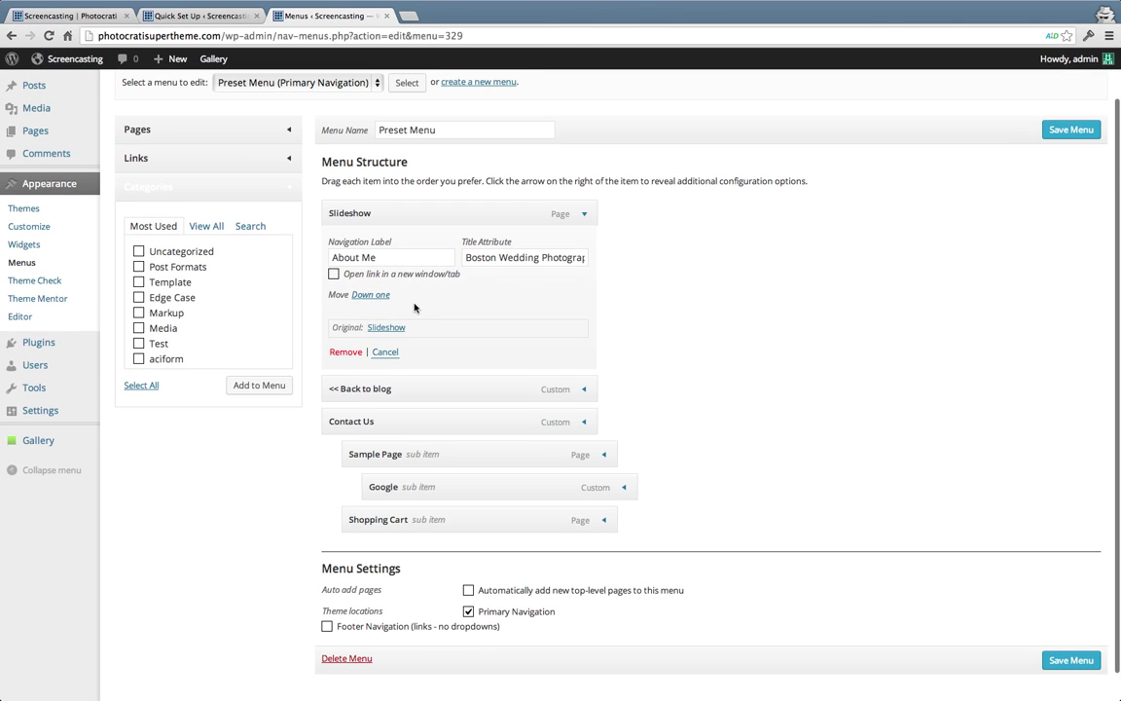
{"action": "scroll", "coordinate": [637, 413], "scroll_direction": "down", "scroll_amount": 1}
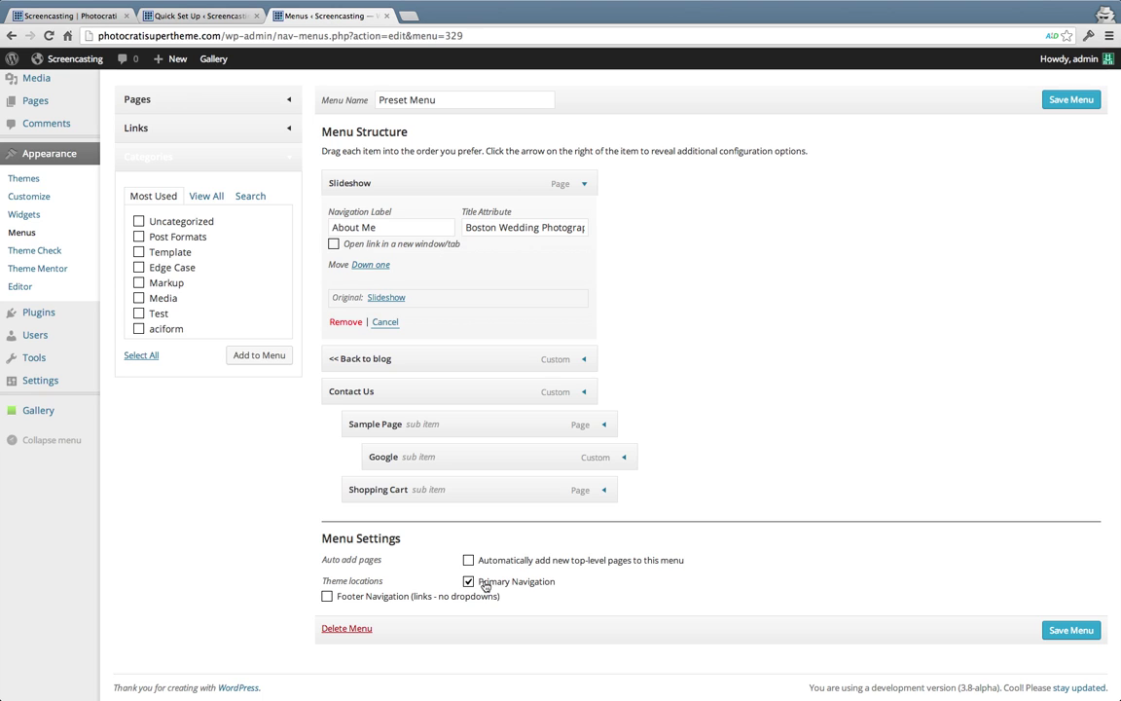
Step: Keep Preset Menu as Primary Navigation, also assign it to Footer Navigation, and save
{"action": "left_click", "coordinate": [469, 582]}
{"action": "left_click", "coordinate": [468, 581]}
{"action": "left_click", "coordinate": [327, 596]}
{"action": "left_click", "coordinate": [1070, 630]}
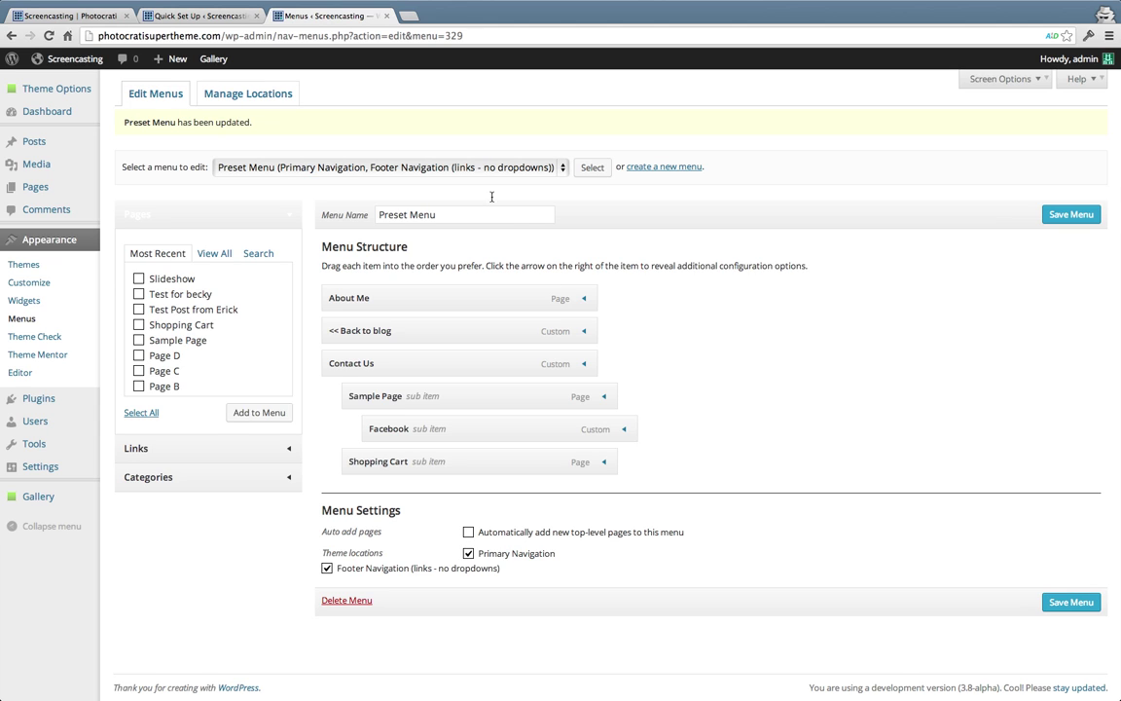
Step: Keep Preset Menu selected for editing and reload the live site's front page
{"action": "left_click", "coordinate": [436, 166]}
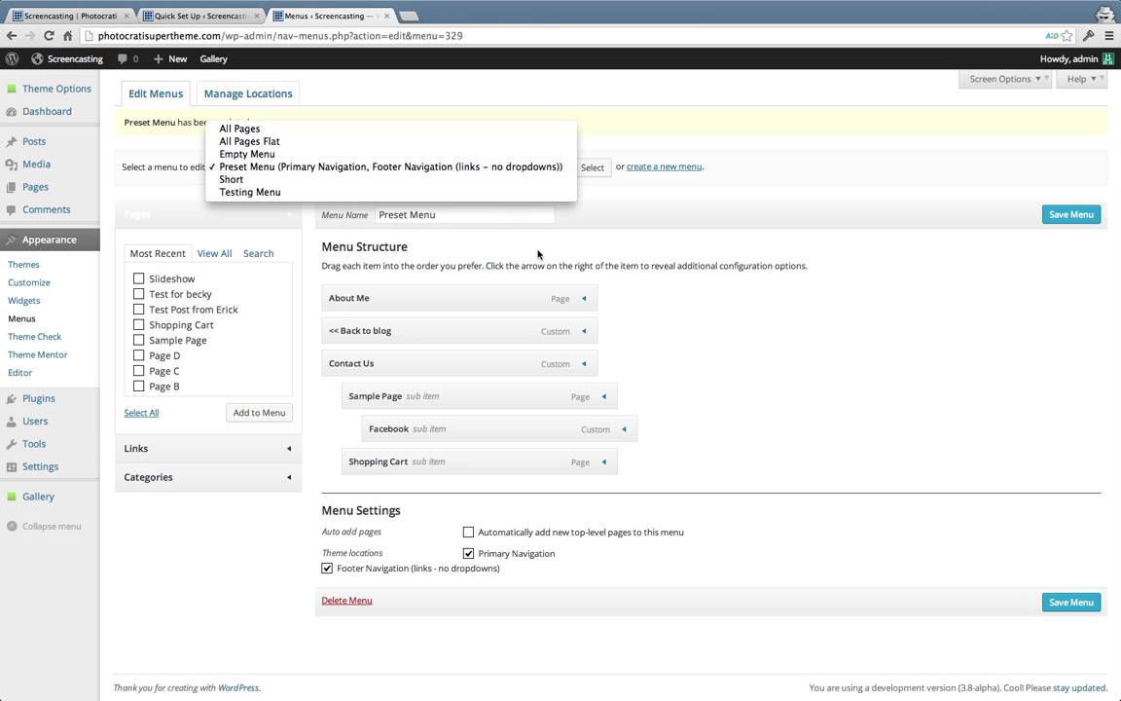
{"action": "left_click", "coordinate": [495, 232]}
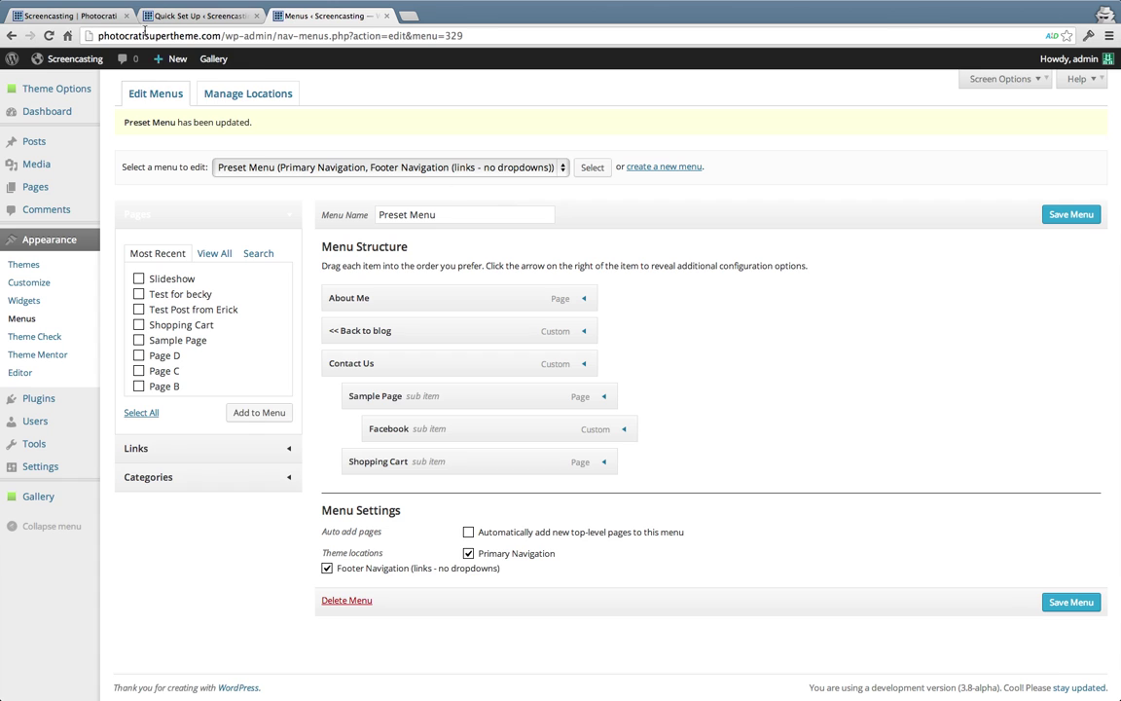
{"action": "left_click", "coordinate": [106, 17]}
{"action": "key", "text": "super+r"}
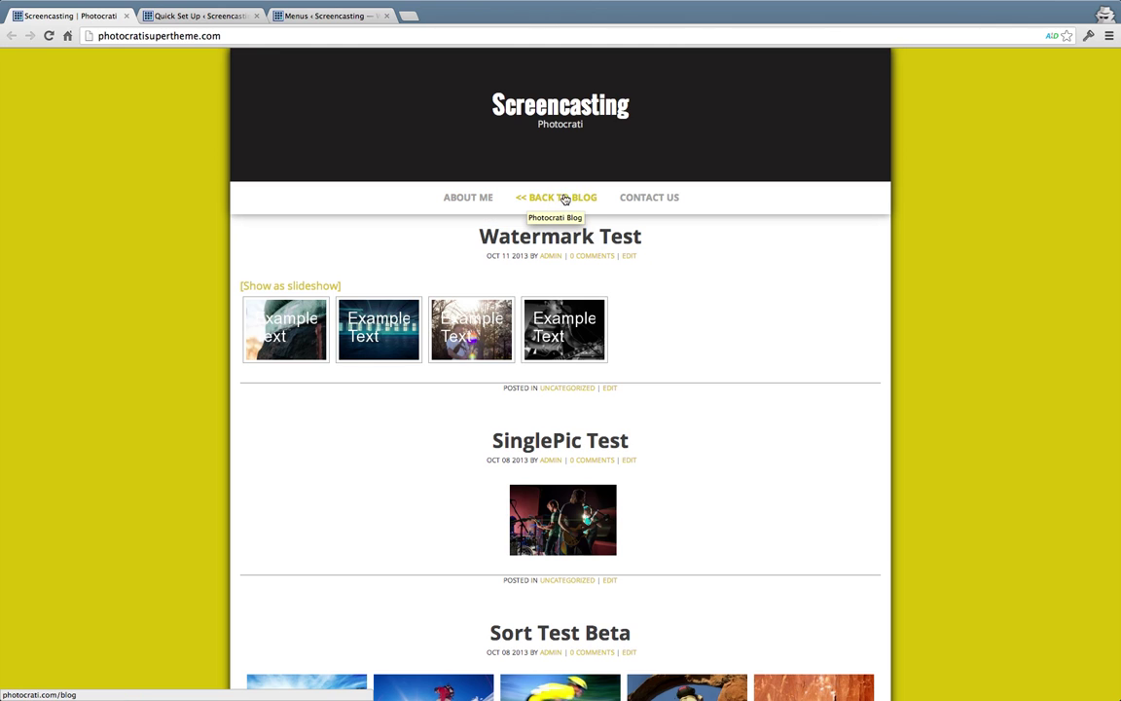
Step: Check the Contact Us dropdown in the header menu, then jump to the footer links
{"action": "mouse_move", "coordinate": [632, 203]}
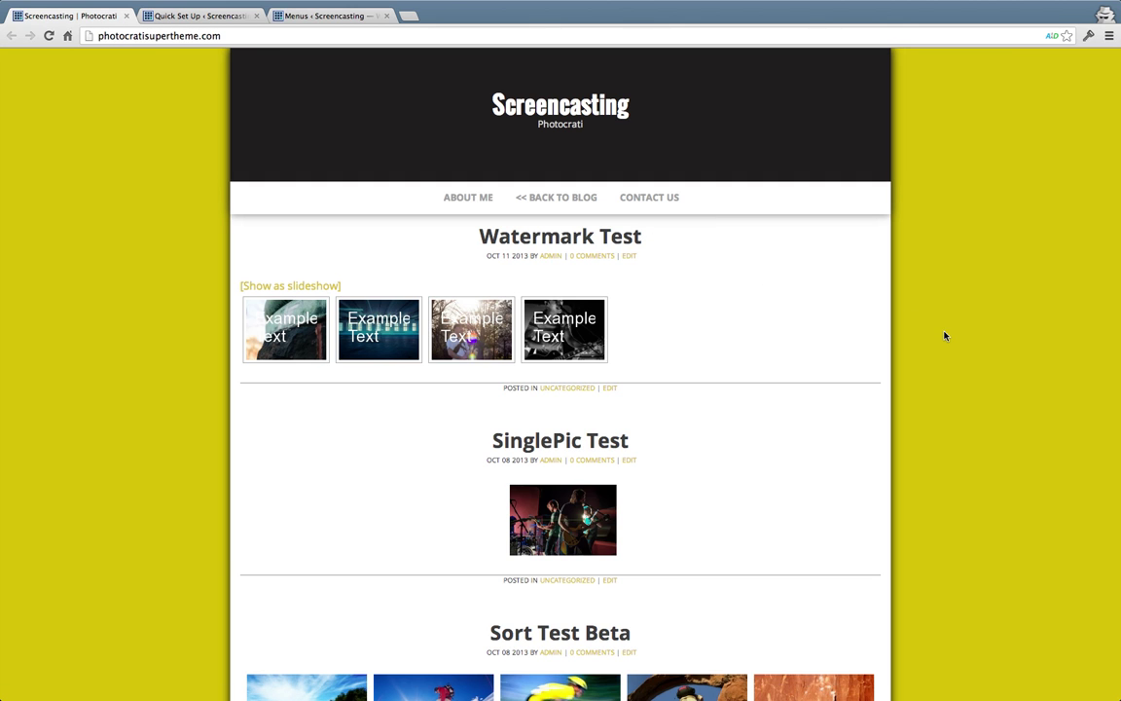
{"action": "key", "text": "End"}
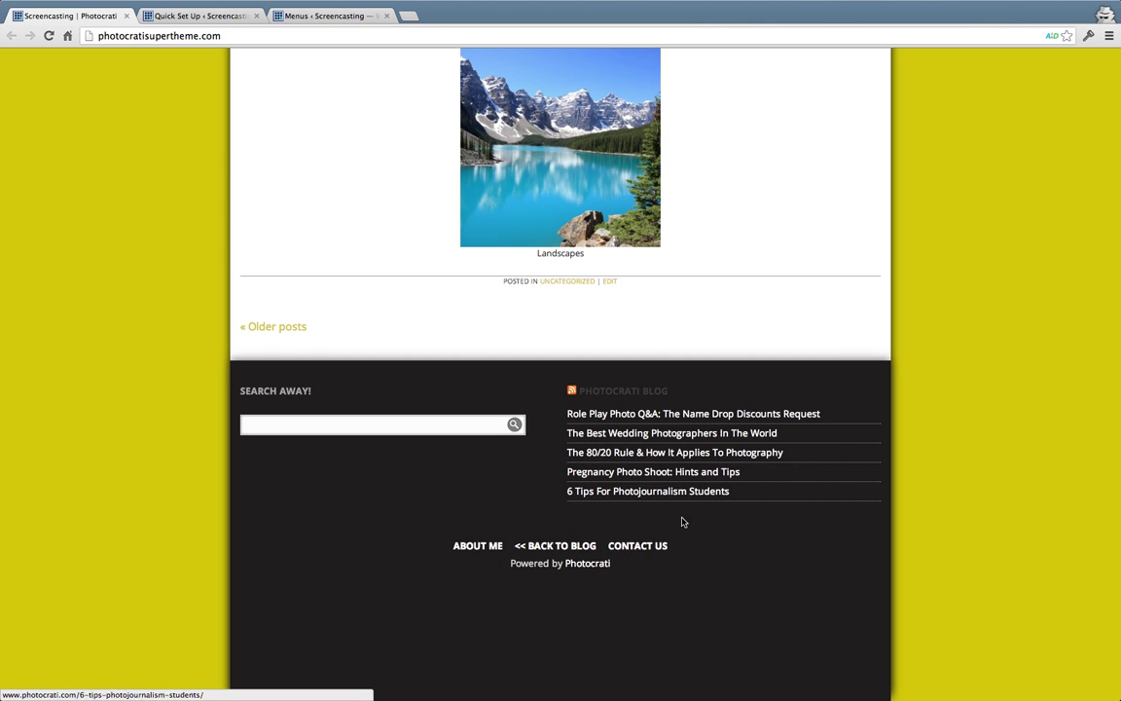
Step: Reload the live blog, visit the Quick Set Up page, then return to the menu editor
{"action": "left_click", "coordinate": [589, 545]}
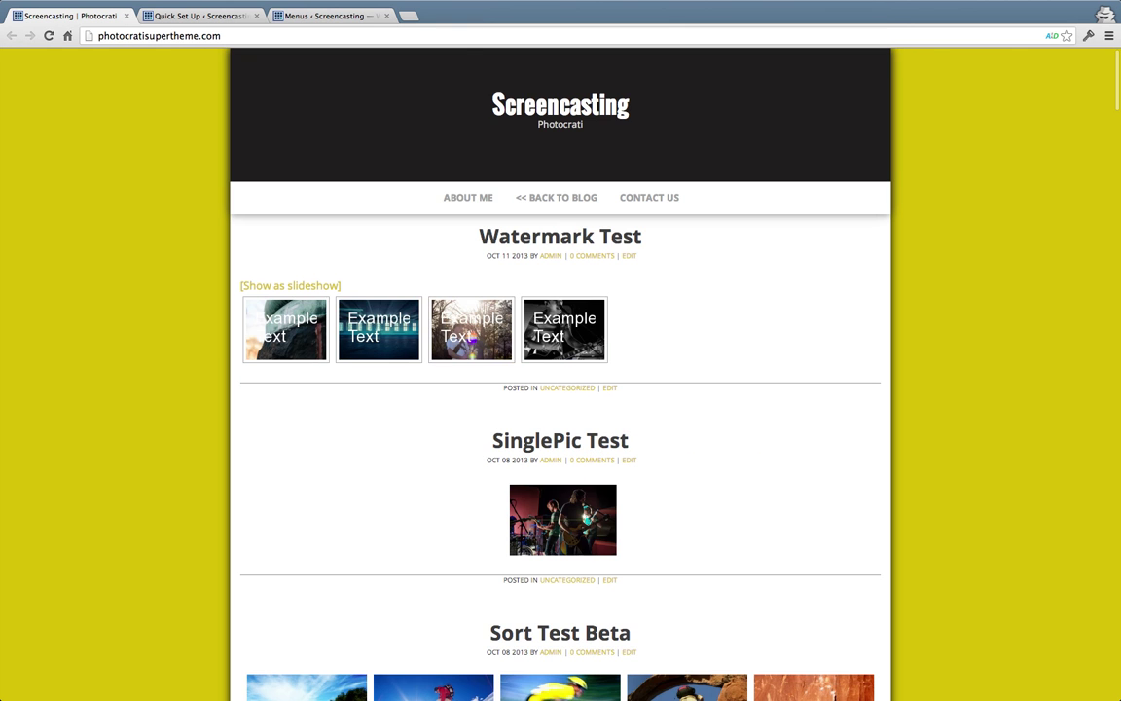
{"action": "left_click", "coordinate": [197, 15]}
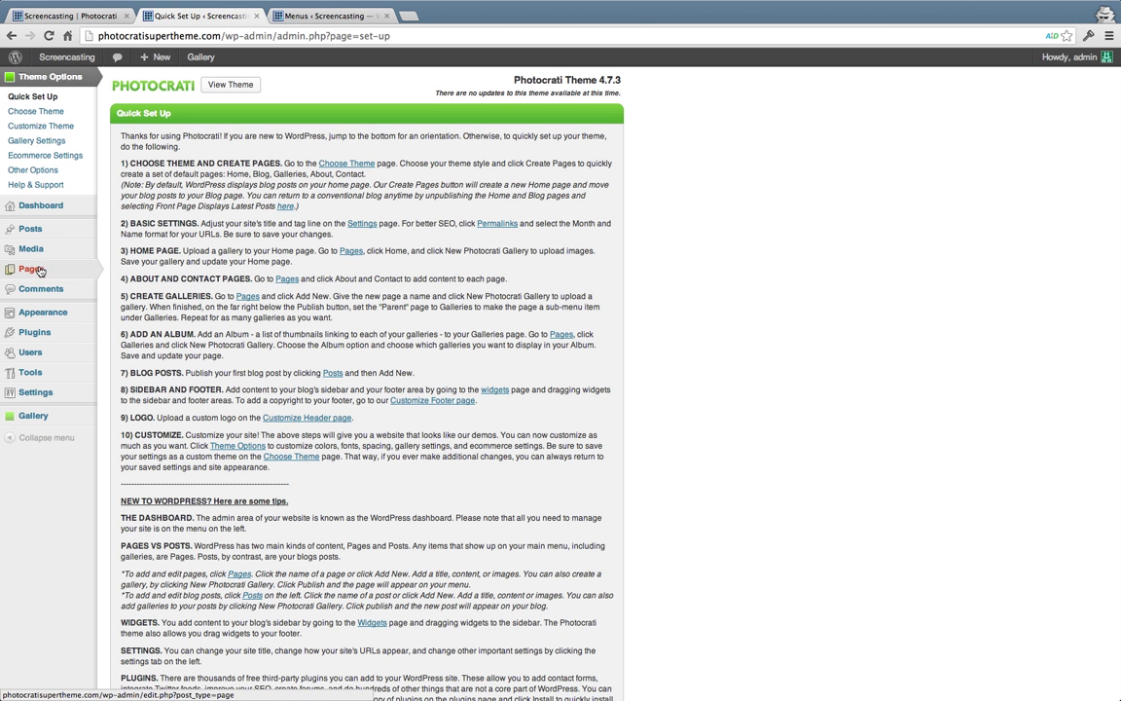
{"action": "mouse_move", "coordinate": [47, 316]}
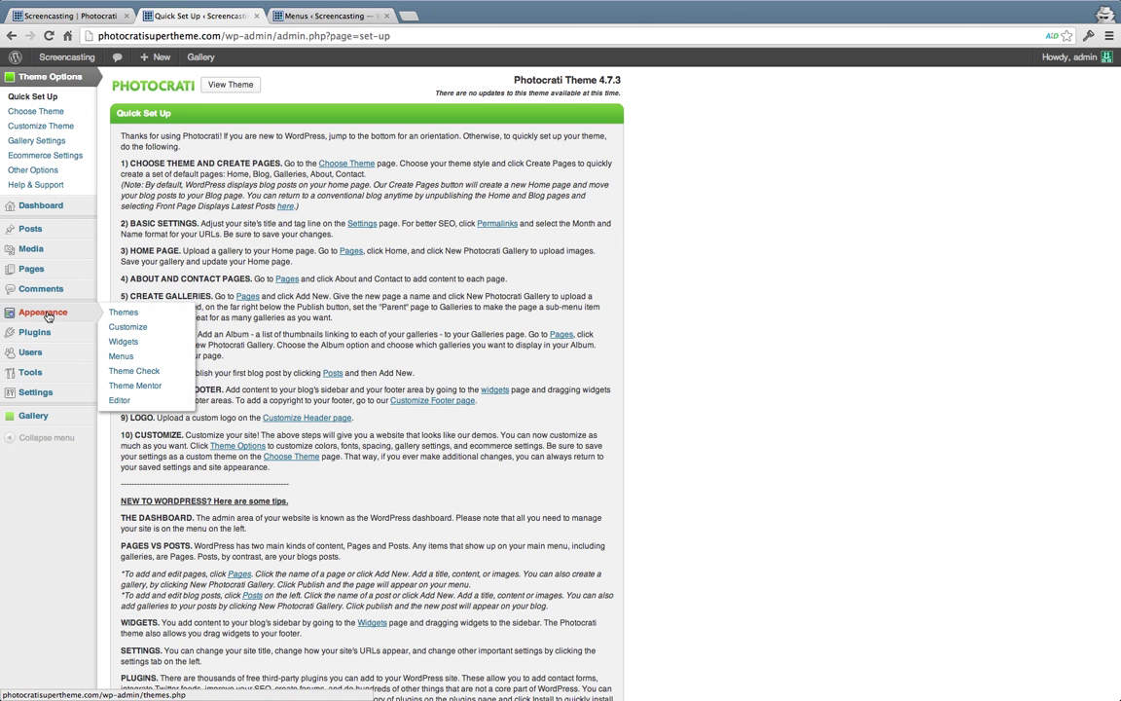
{"action": "left_click", "coordinate": [340, 17]}
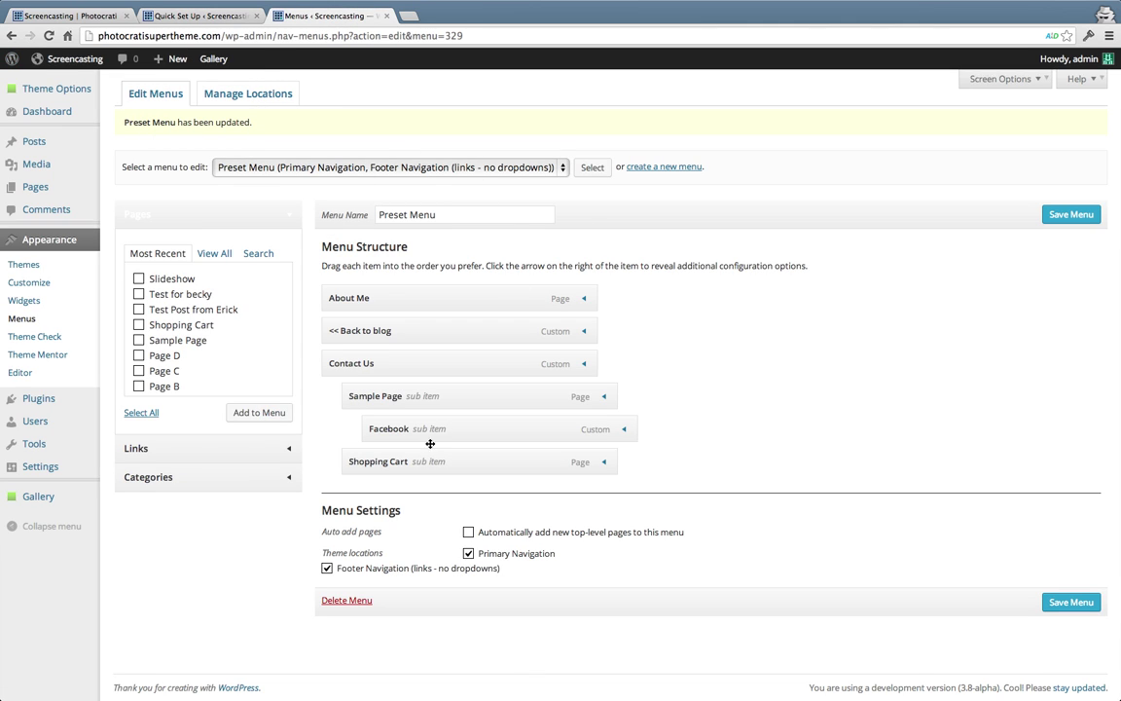
Step: Remove the Shopping Cart, Facebook and About Me items from Preset Menu and save it
{"action": "left_click", "coordinate": [603, 461]}
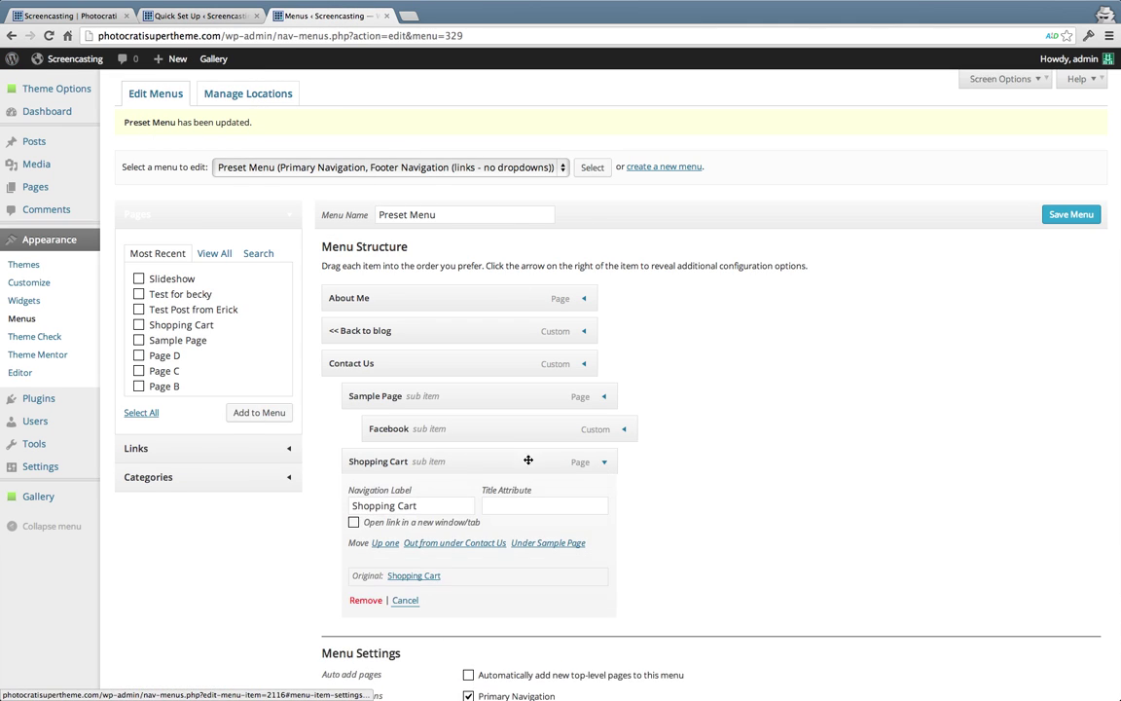
{"action": "scroll", "coordinate": [475, 450], "scroll_direction": "down", "scroll_amount": 1}
{"action": "left_click", "coordinate": [380, 547]}
{"action": "left_click", "coordinate": [624, 370]}
{"action": "left_click", "coordinate": [385, 523]}
{"action": "left_click", "coordinate": [585, 241]}
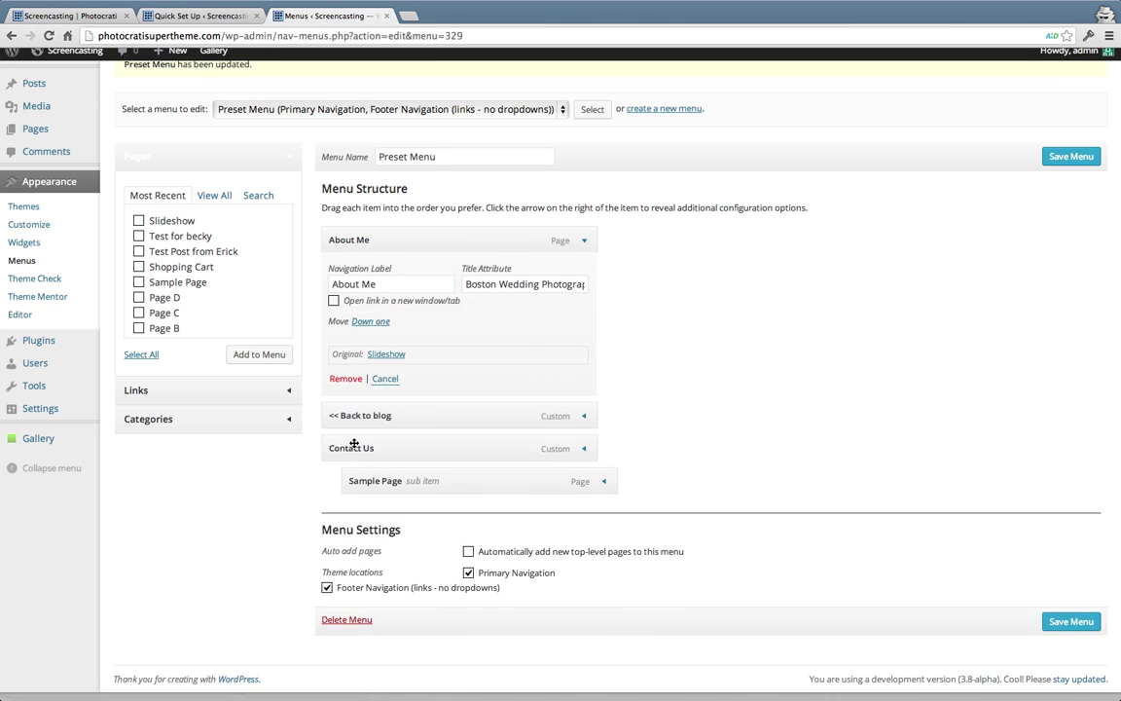
{"action": "left_click", "coordinate": [351, 379]}
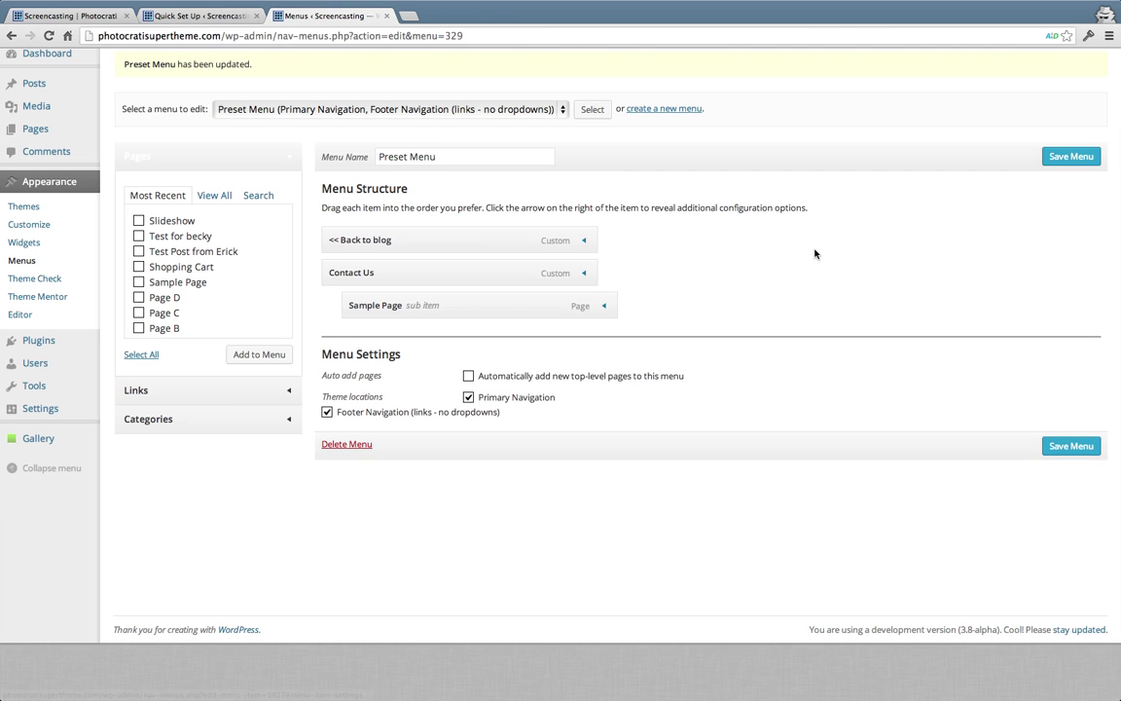
{"action": "left_click", "coordinate": [1078, 155]}
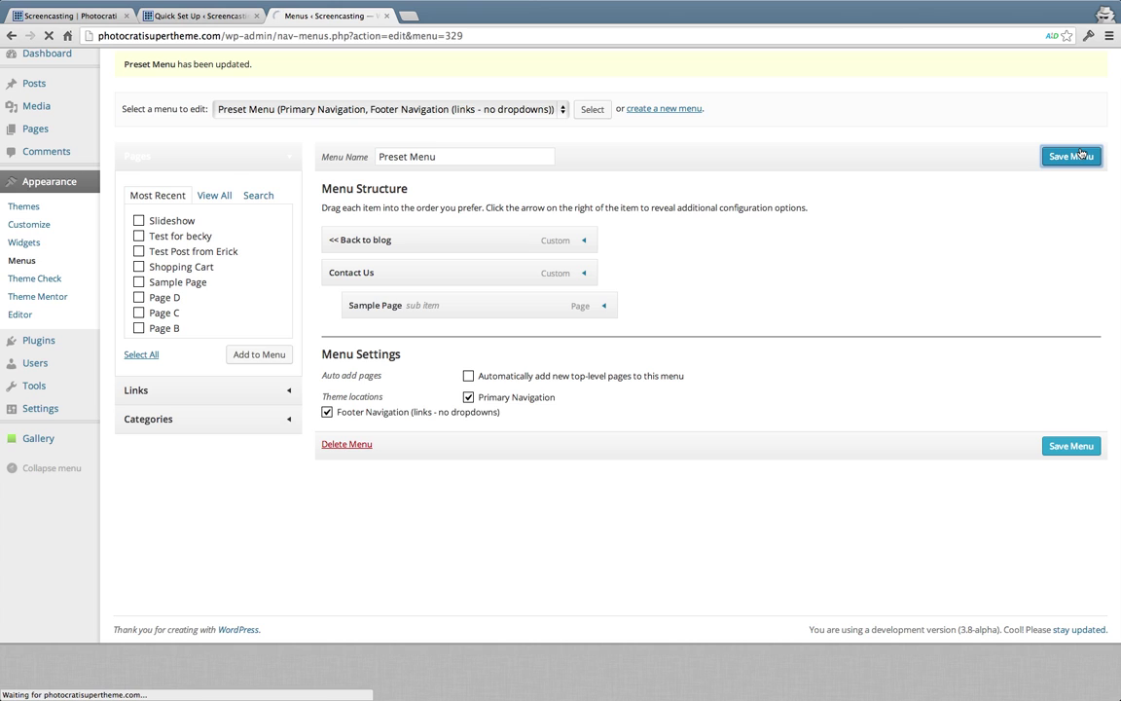